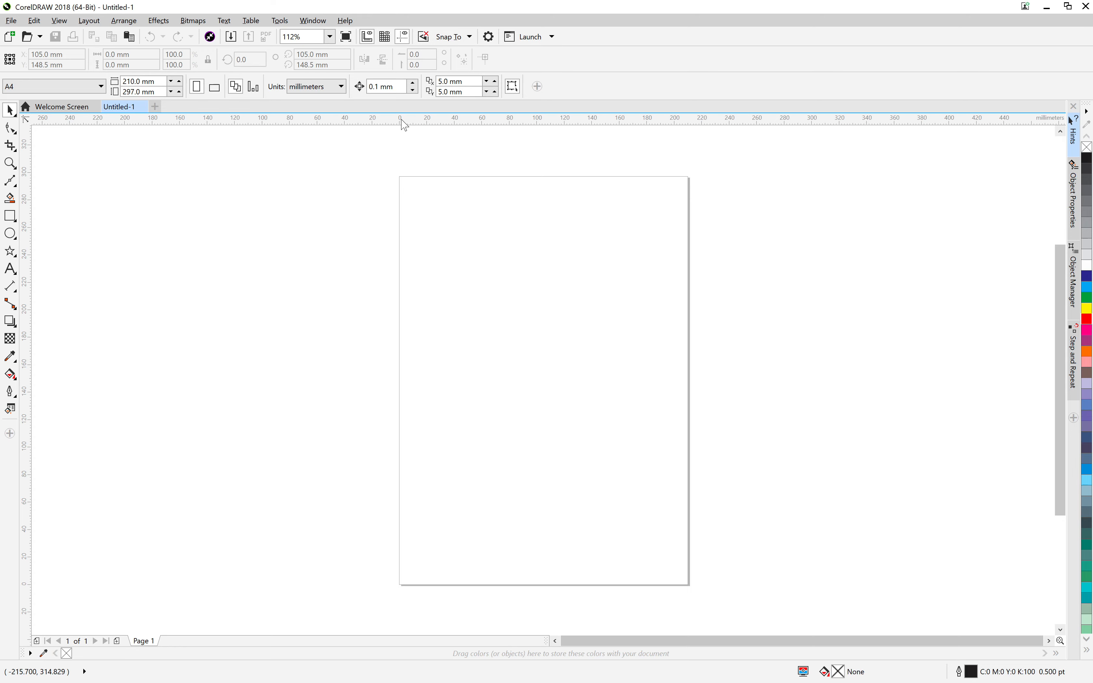
# Step: Place a horizontal guideline across the upper part of the page at about 238 mm
pyautogui.moveTo(427, 122); pyautogui.dragTo(435, 258)
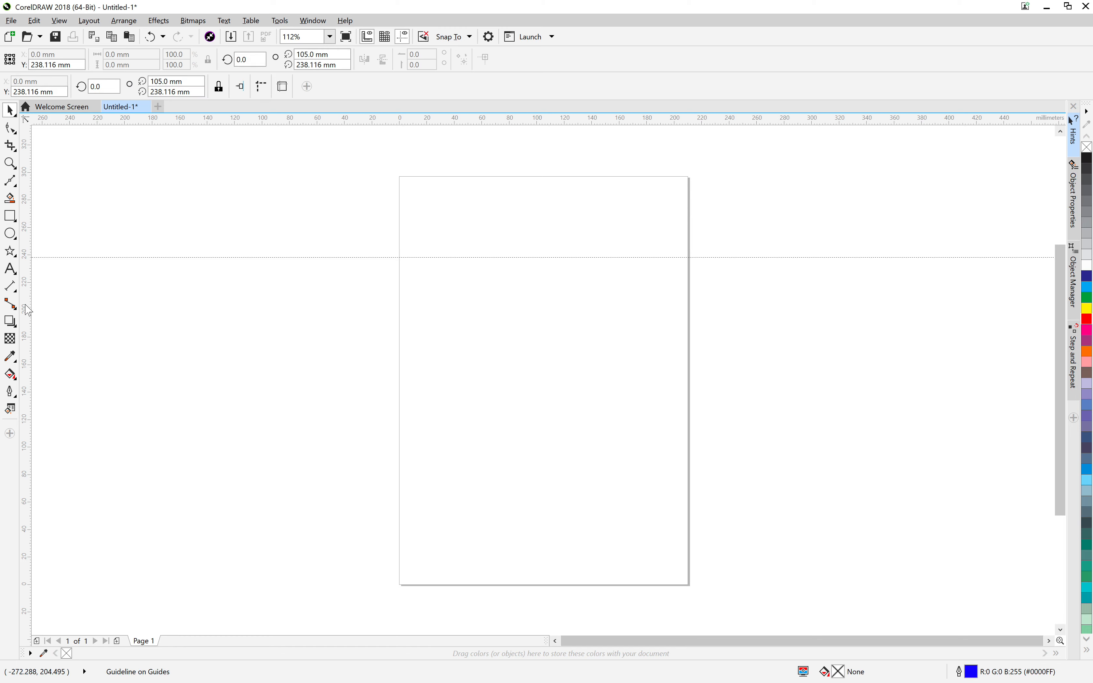
# Step: Try out a vertical guideline beside the page's left edge, about 25 mm outside it, and delete it
pyautogui.moveTo(28, 310); pyautogui.dragTo(294, 282)
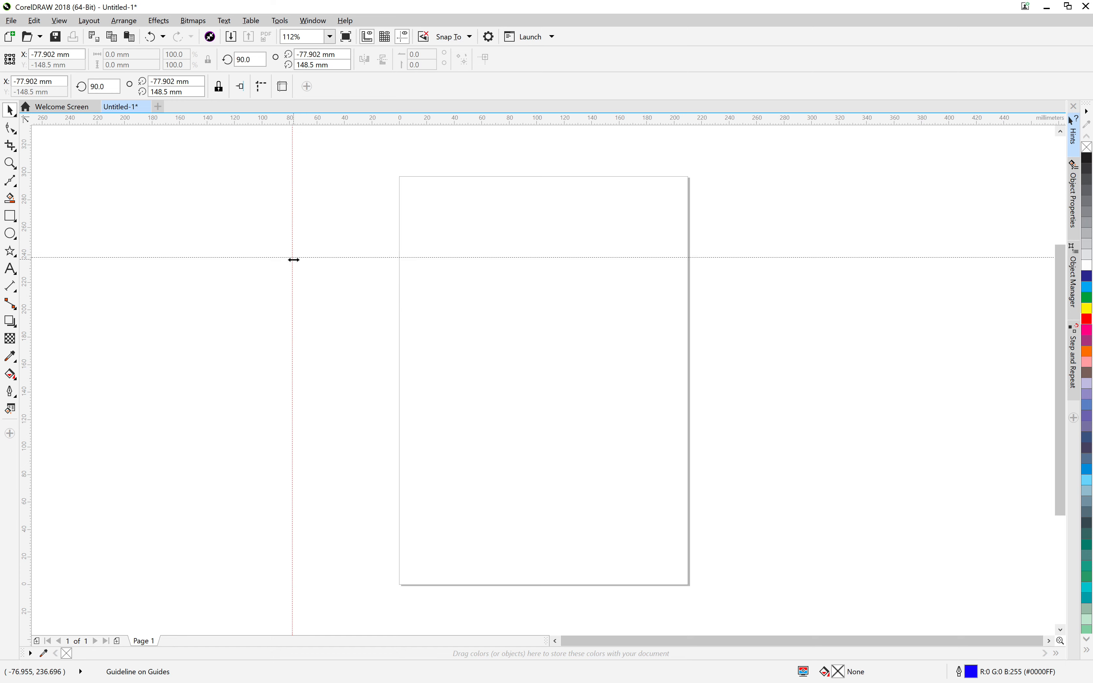
pyautogui.moveTo(293, 260); pyautogui.dragTo(366, 285)
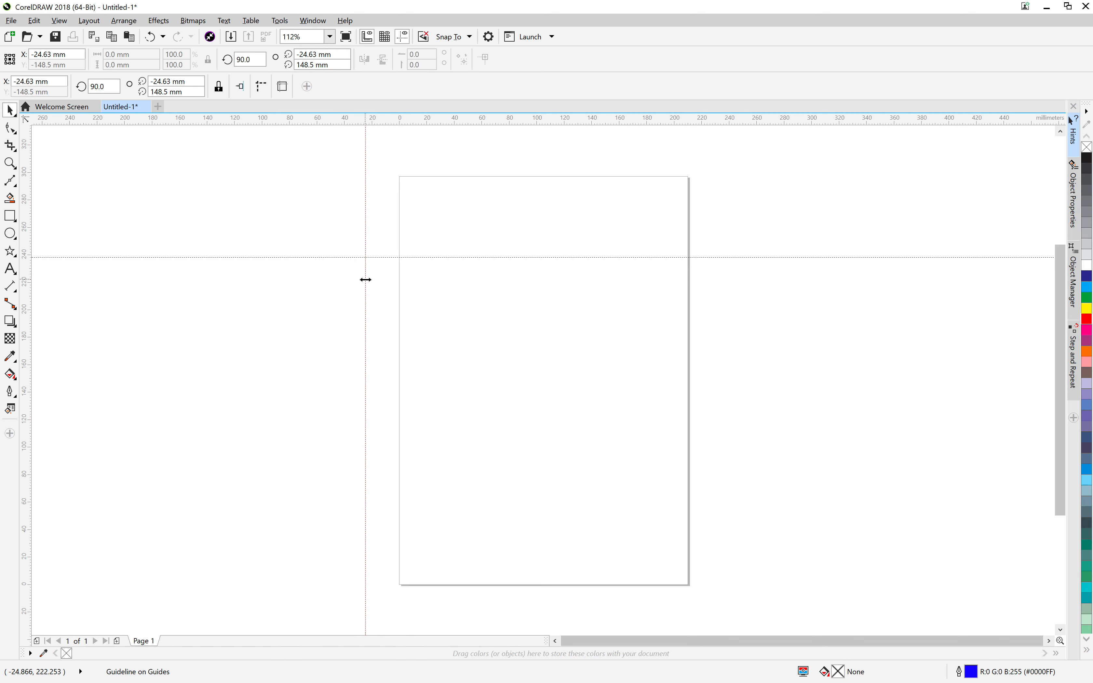
pyautogui.press('Delete')
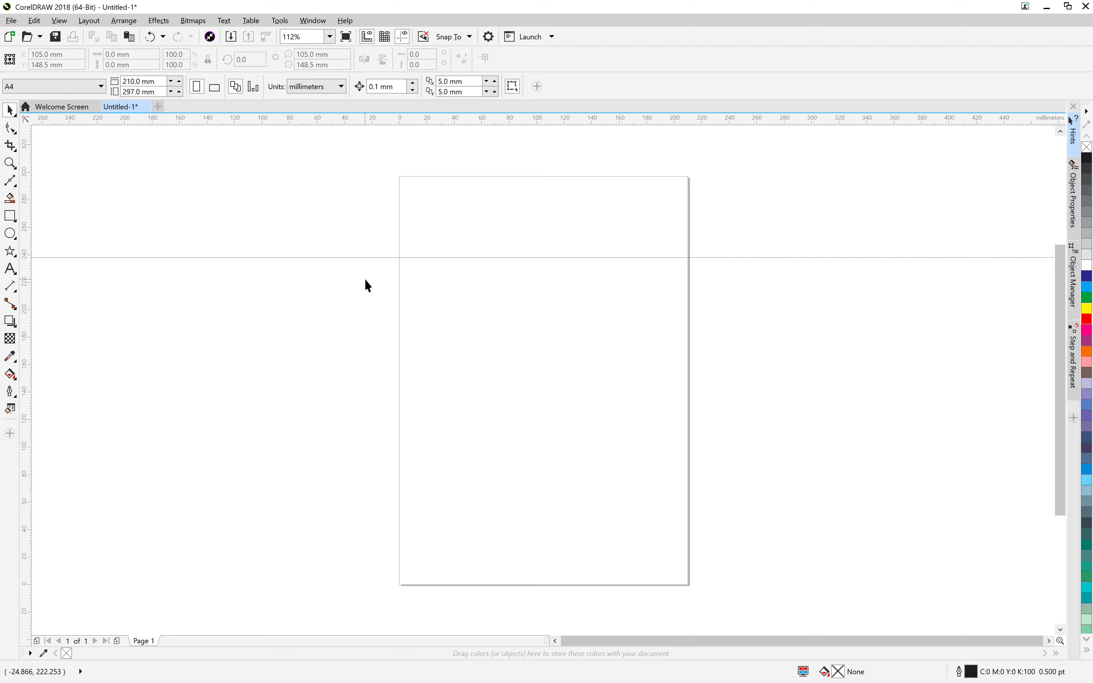
# Step: Show the document grid and enable snapping to it
pyautogui.click(385, 37)
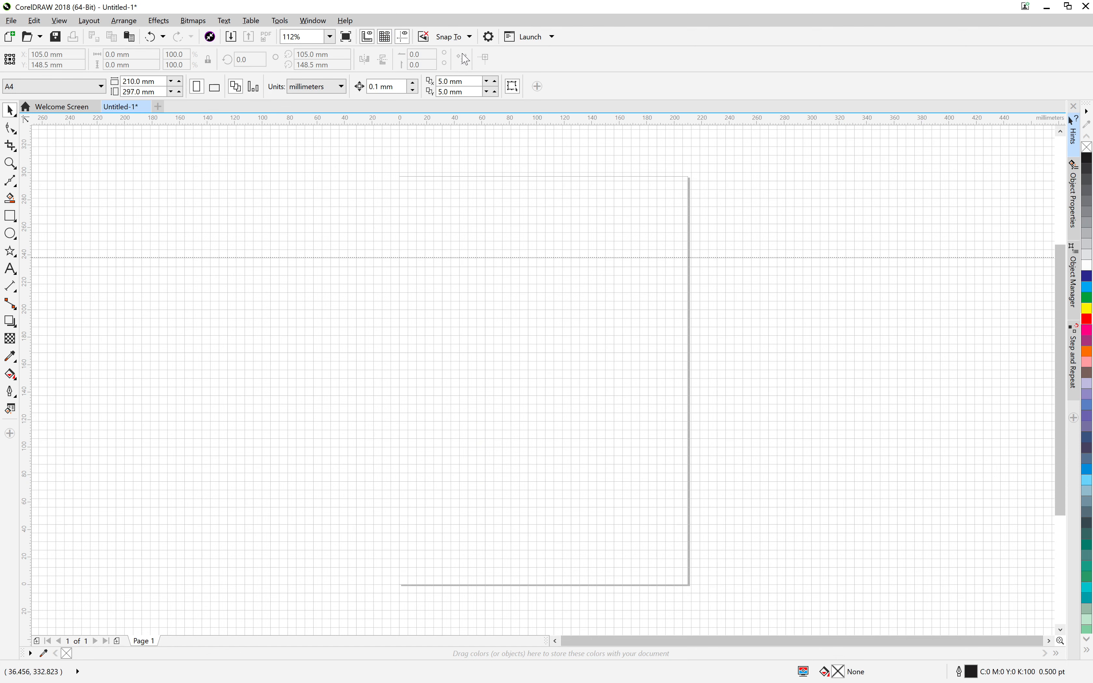
pyautogui.click(473, 36)
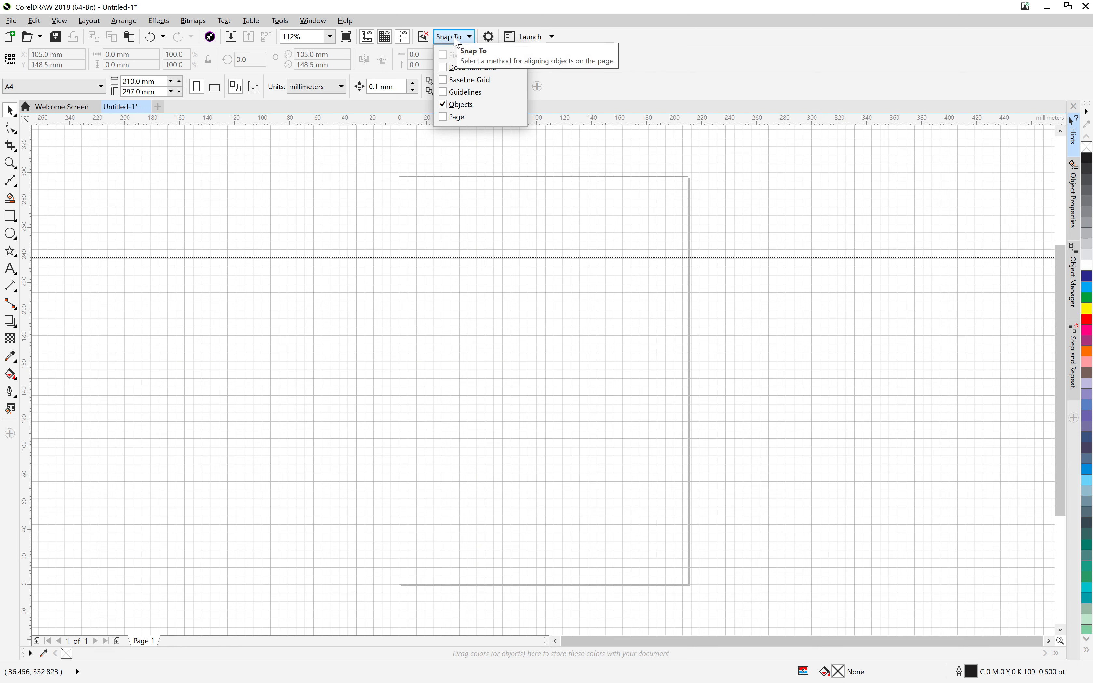
pyautogui.click(465, 69)
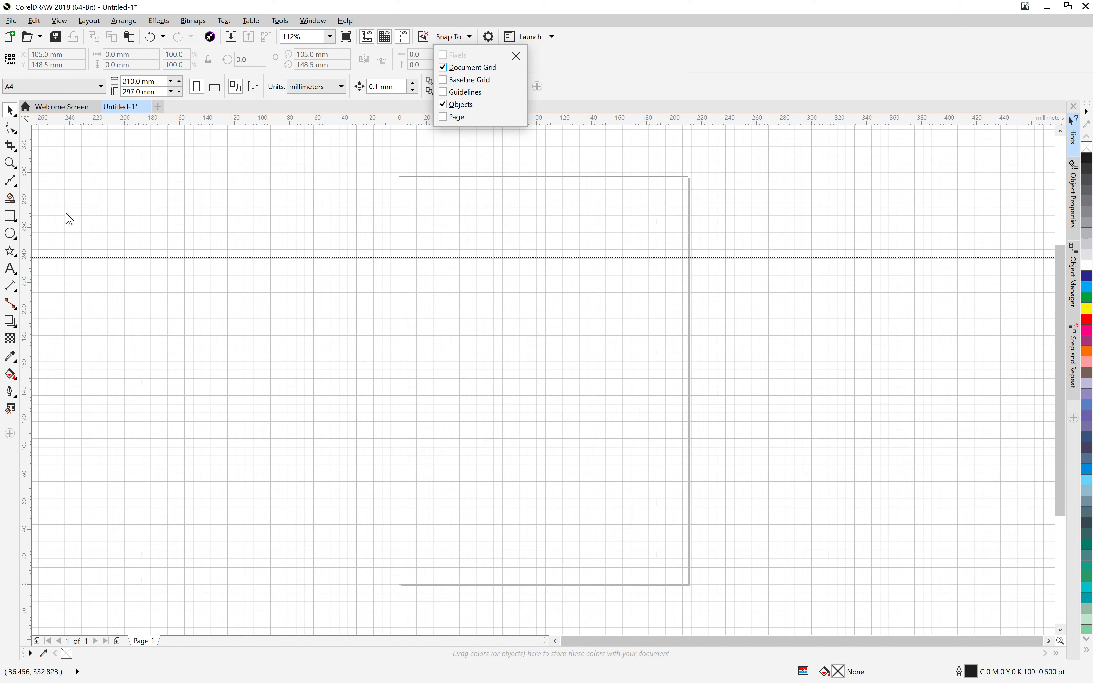
# Step: Draw an open Bézier curve about 101 × 76 mm in the page's upper left area, combining straight and curved segments
pyautogui.click(12, 185)
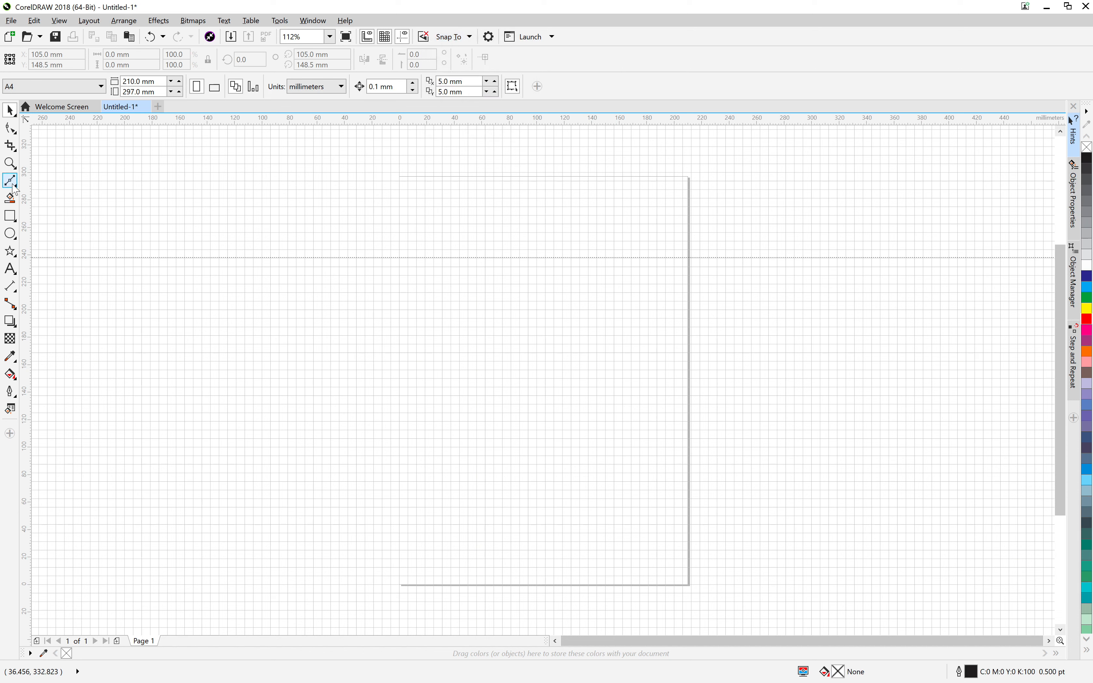
pyautogui.click(13, 184)
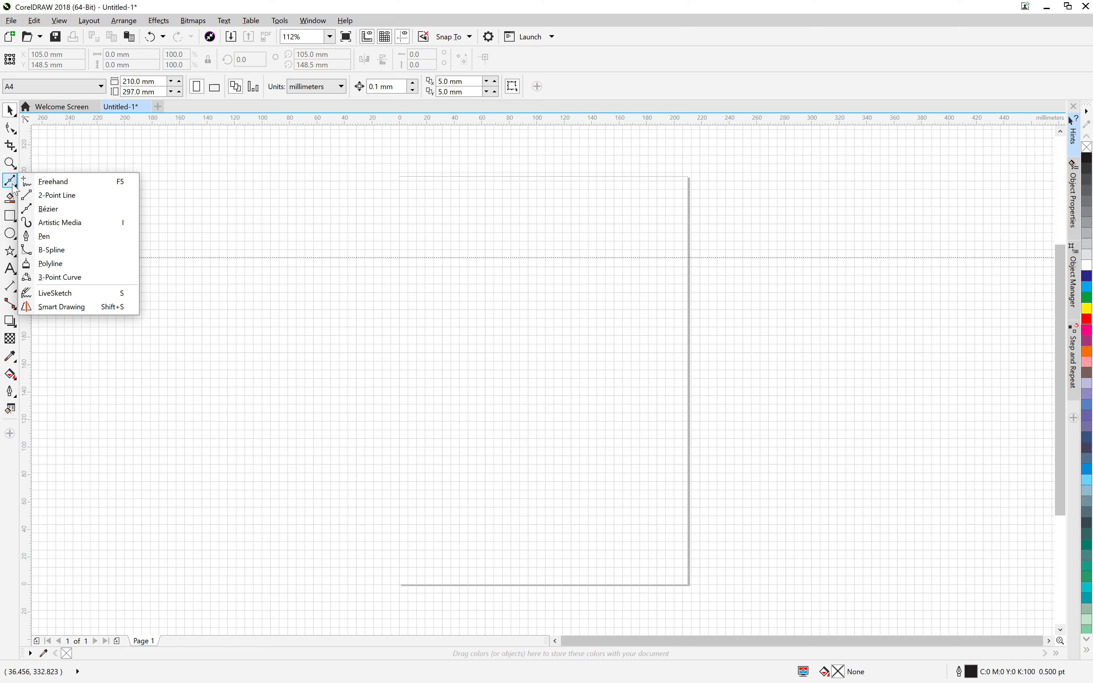
pyautogui.click(27, 211)
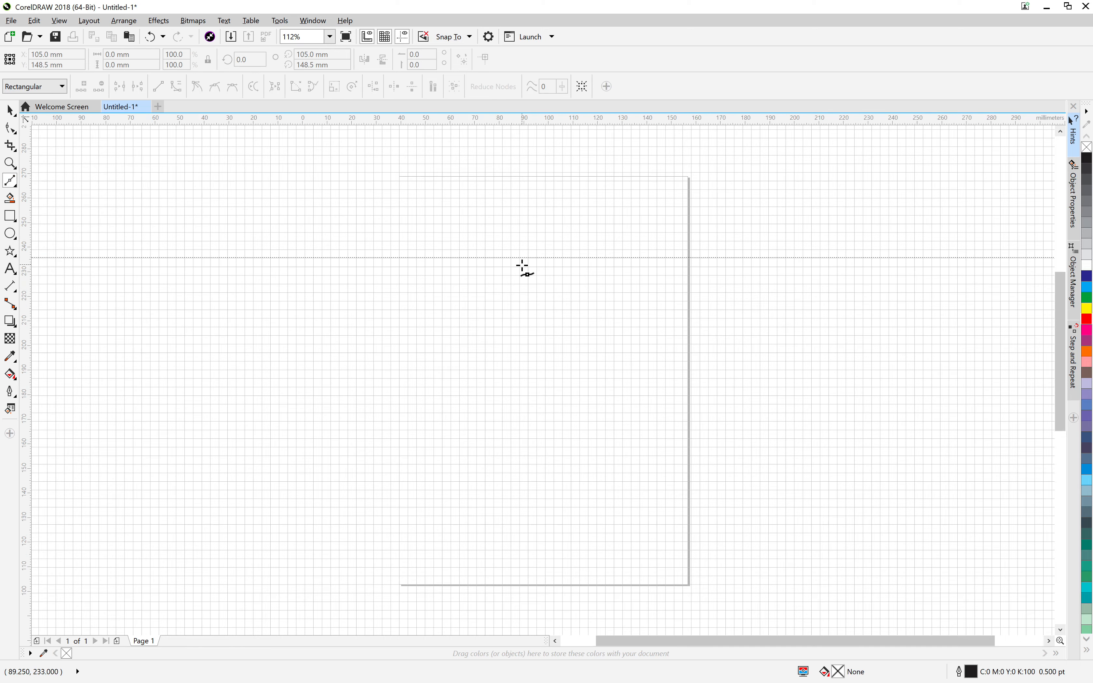
pyautogui.scroll(2, 523, 266)
pyautogui.scroll(-2, 523, 266)
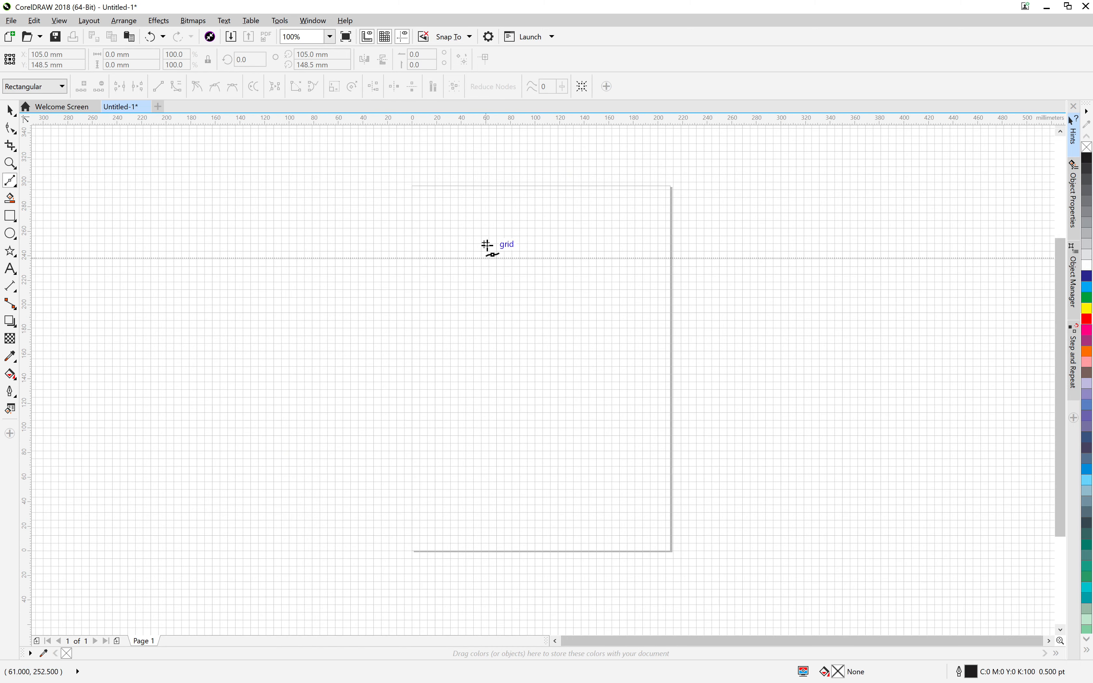
pyautogui.scroll(2, 486, 243)
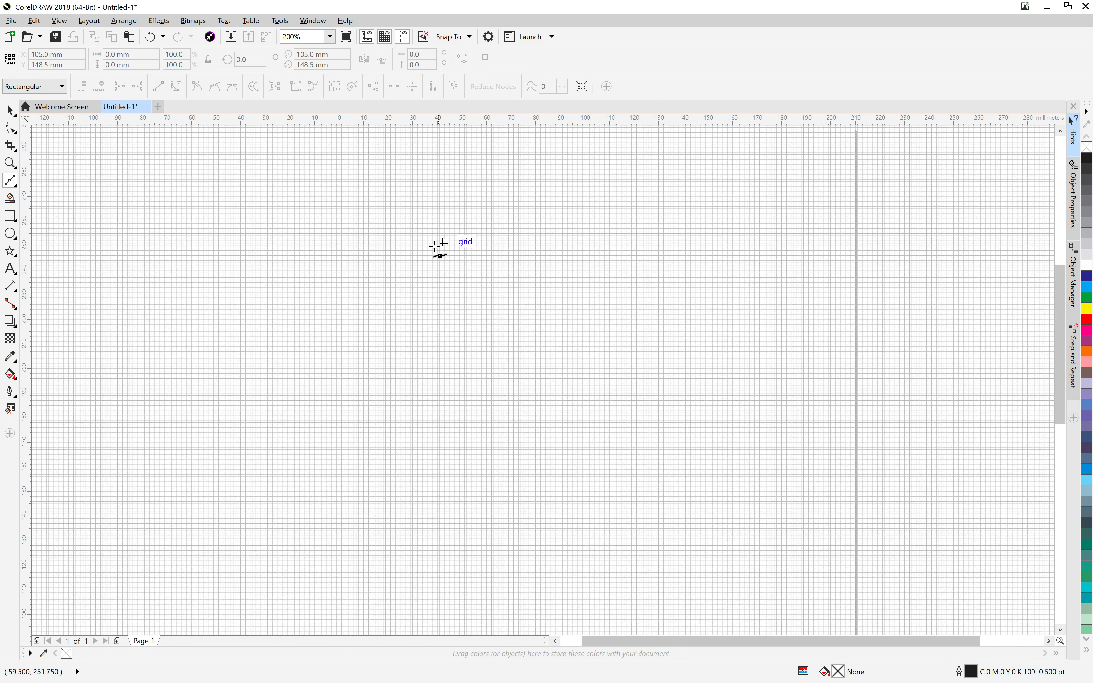
pyautogui.click(347, 190)
pyautogui.scroll(-2, 427, 246)
pyautogui.scroll(-2, 424, 245)
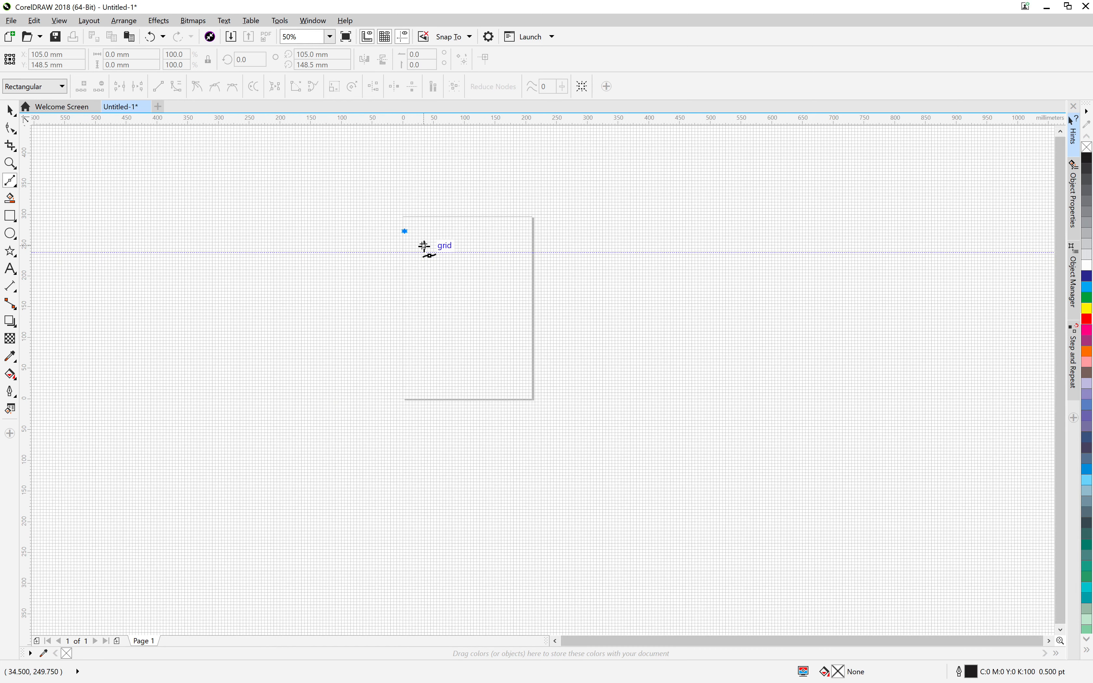
pyautogui.scroll(2, 424, 245)
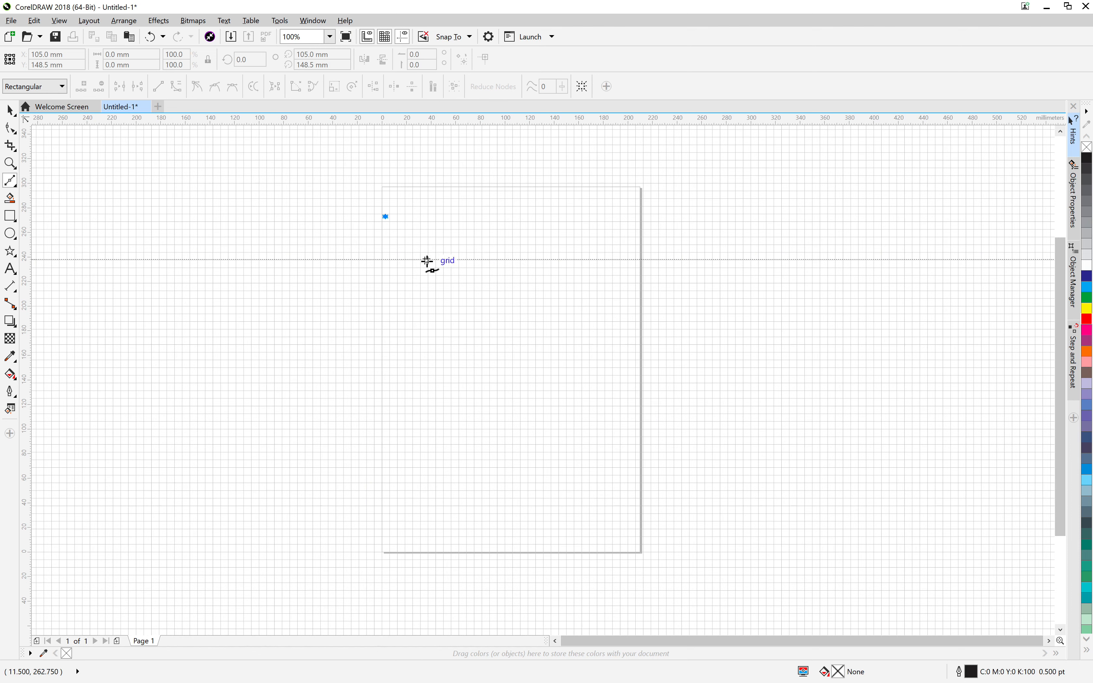
pyautogui.doubleClick(438, 246)
pyautogui.click(425, 275)
pyautogui.moveTo(447, 310); pyautogui.dragTo(474, 306)
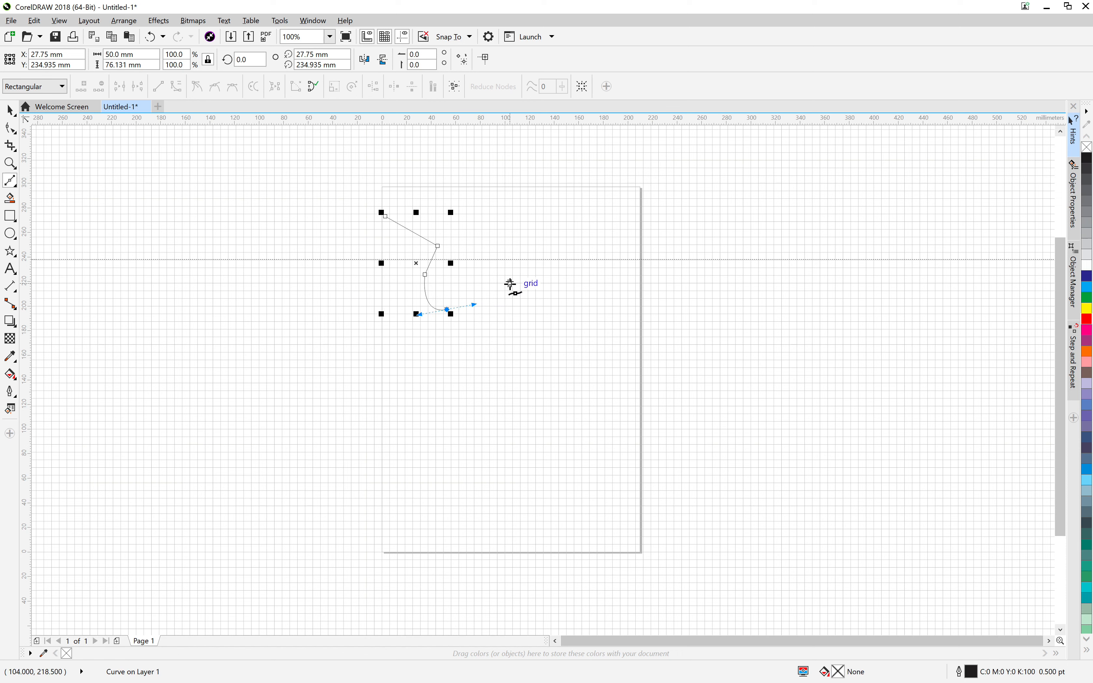
pyautogui.click(511, 284)
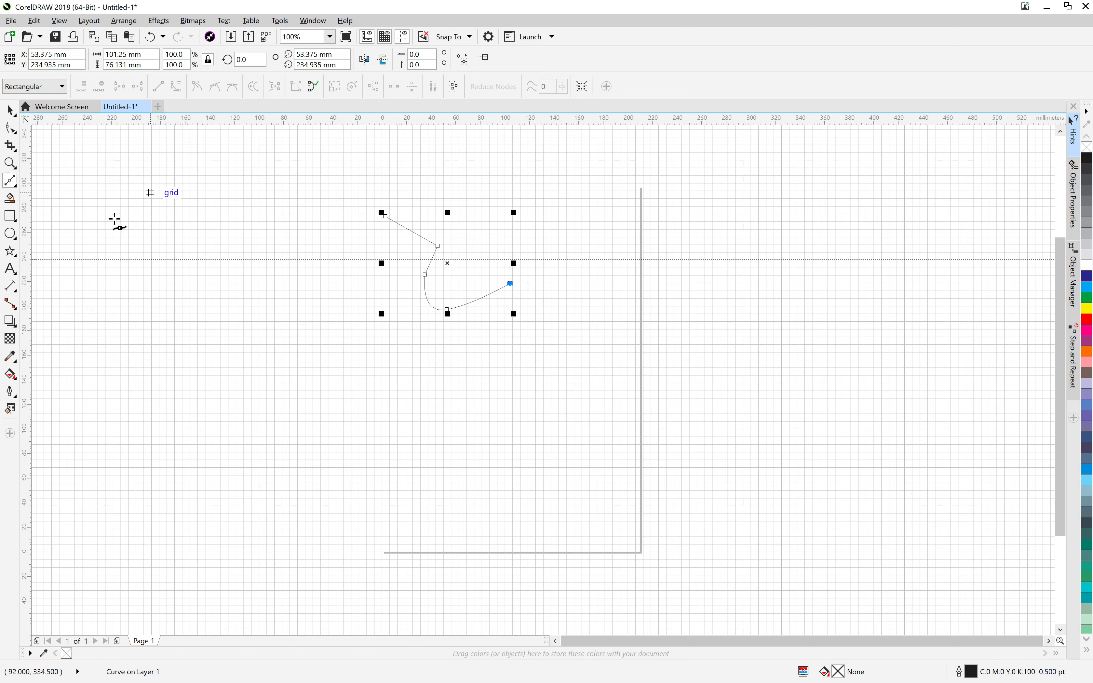
# Step: Draw a rectangle about 56 × 66 mm and move it so its left edge meets the curve's right end
pyautogui.click(10, 216)
pyautogui.moveTo(483, 365); pyautogui.dragTo(552, 447)
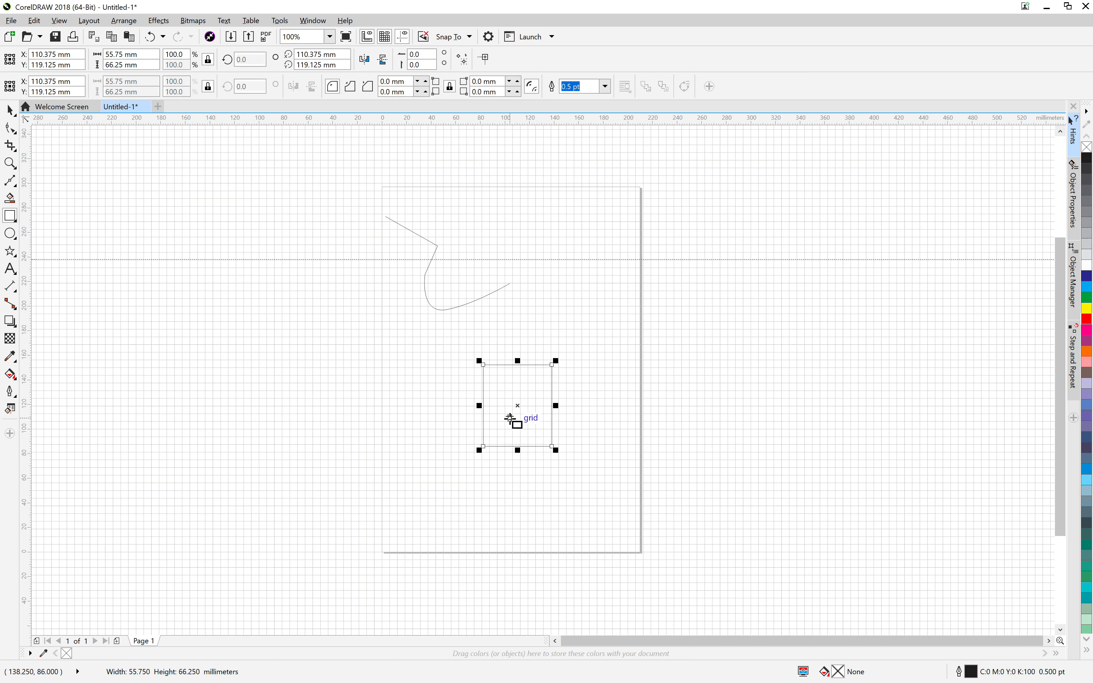
pyautogui.moveTo(523, 405); pyautogui.dragTo(549, 301)
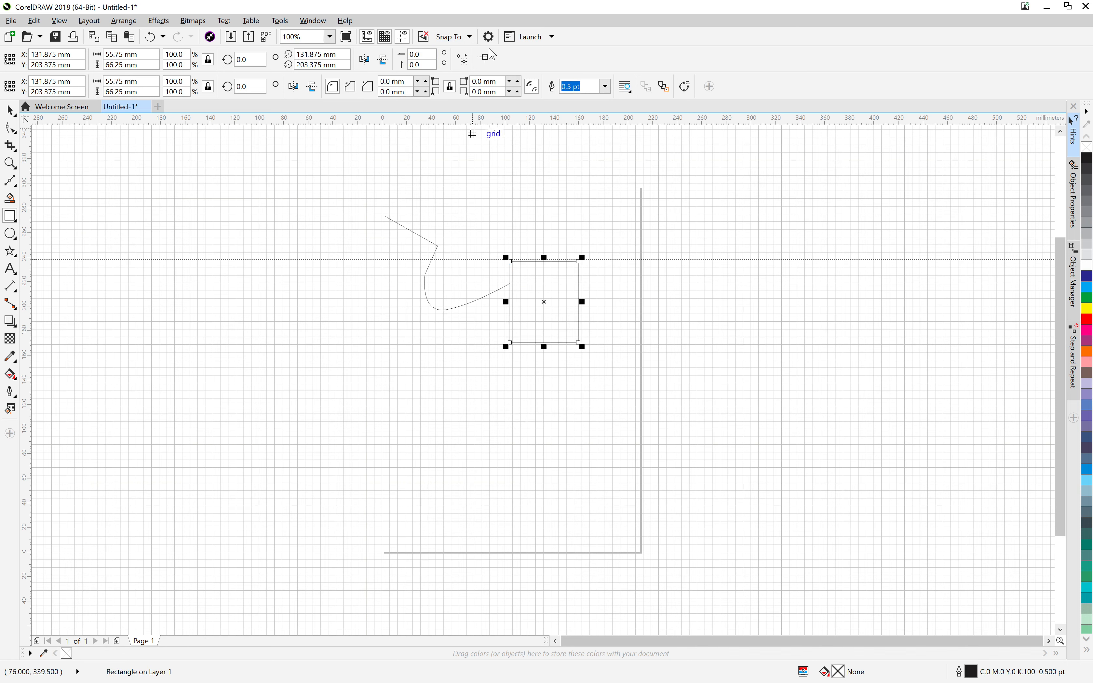
# Step: Turn off snapping to the document grid and deselect the rectangle
pyautogui.click(471, 37)
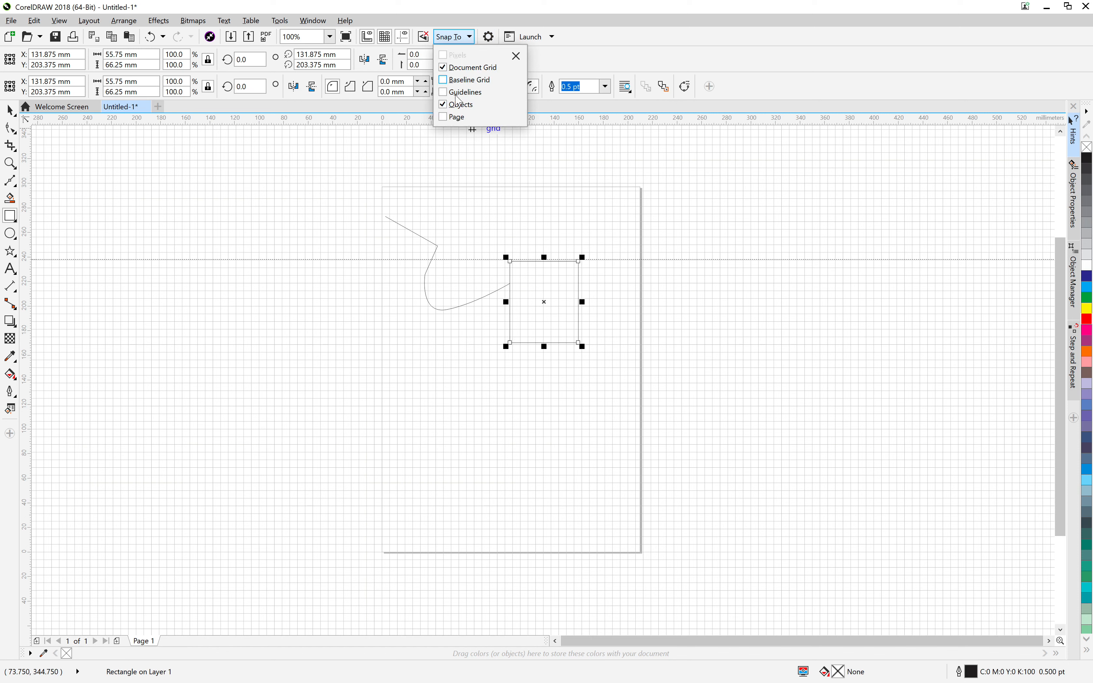
pyautogui.click(444, 68)
pyautogui.click(214, 226)
pyautogui.click(571, 220)
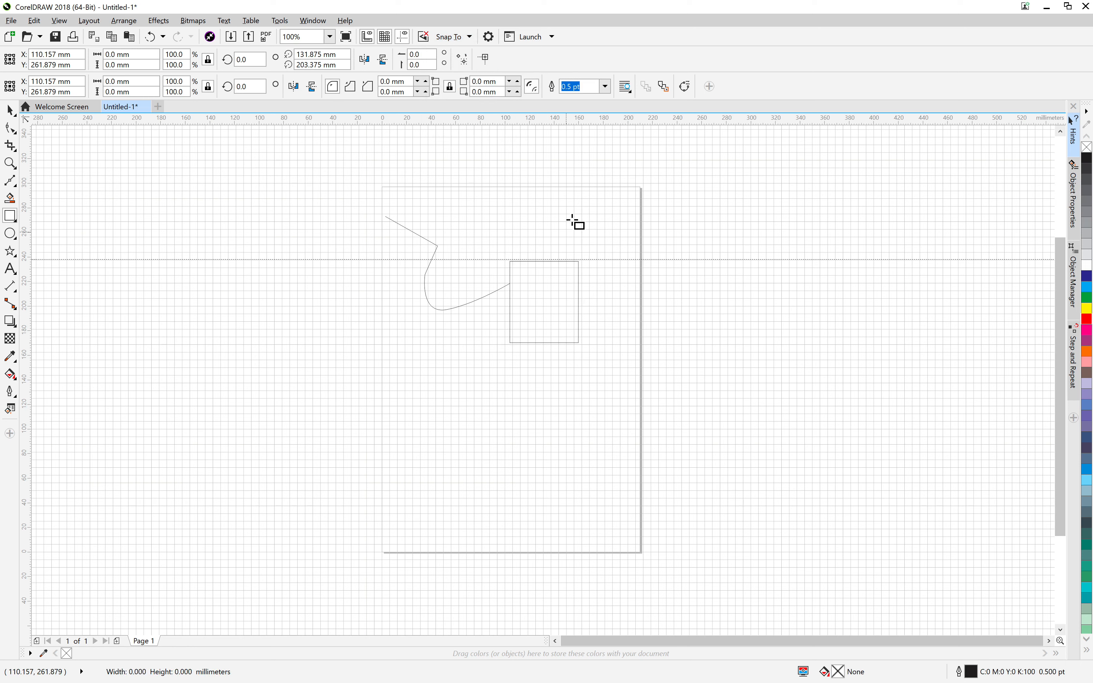
pyautogui.click(581, 179)
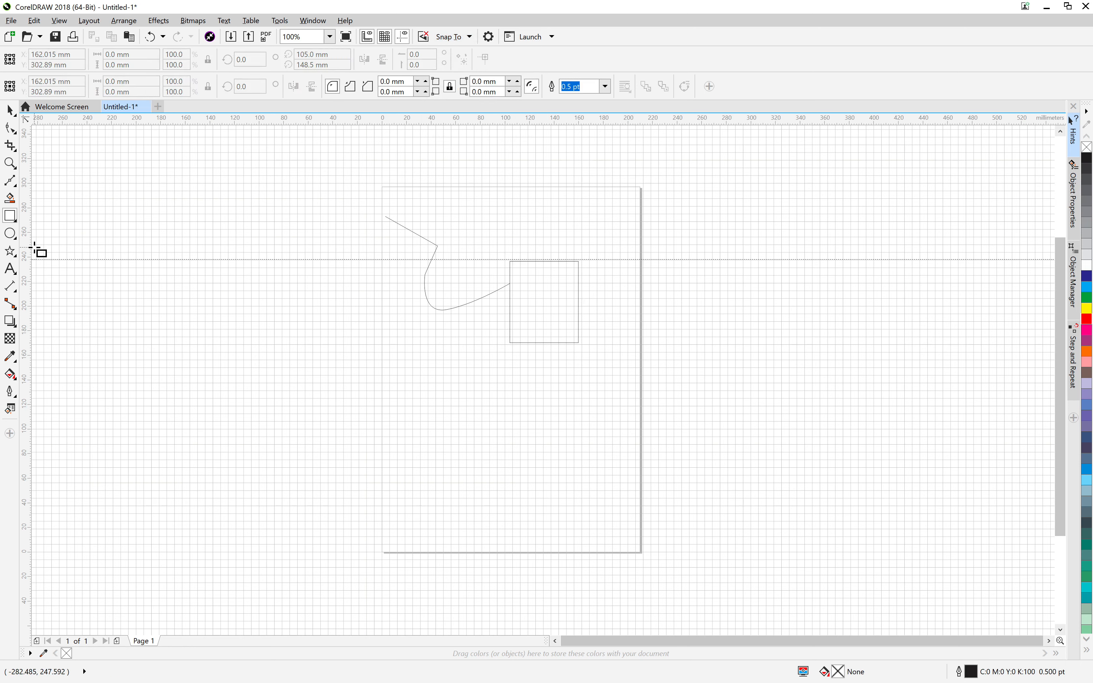
# Step: Draw a straight Bézier segment from above the page to the rectangle's top-right corner, about 17 mm across and 78 mm high
pyautogui.click(14, 180)
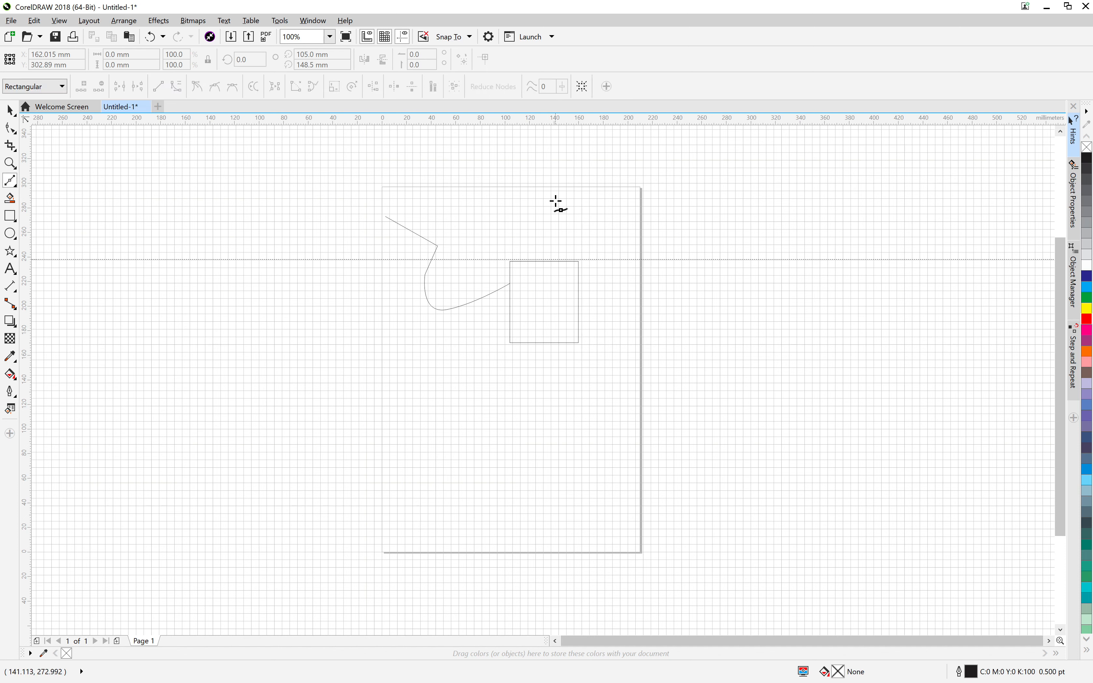
pyautogui.click(558, 166)
pyautogui.click(578, 261)
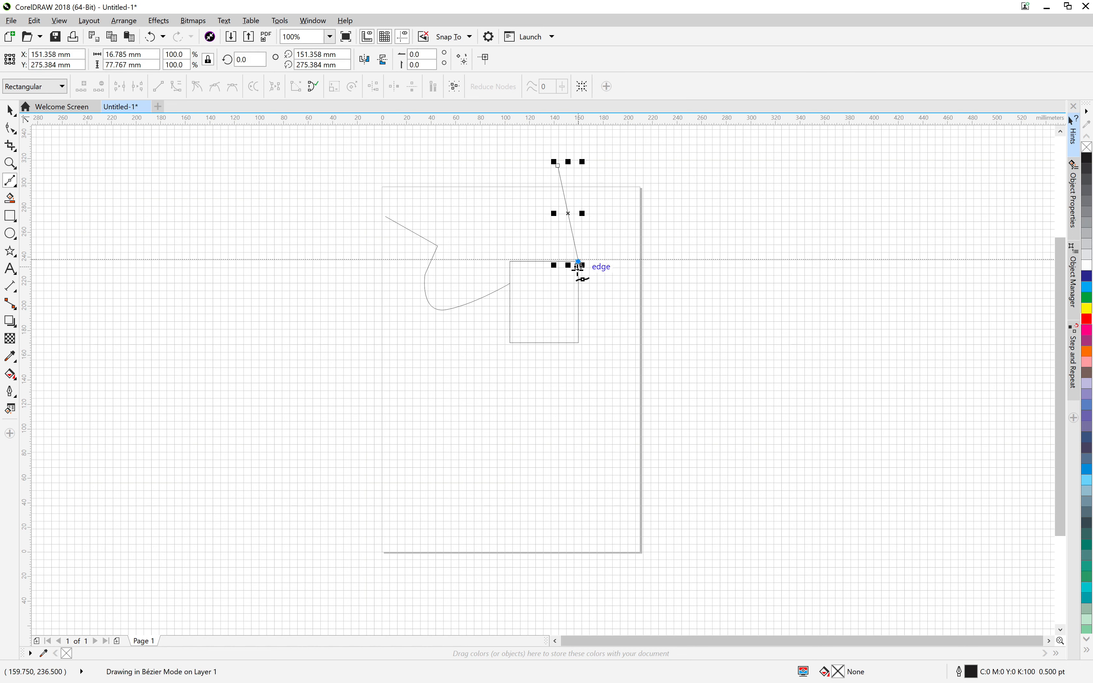
# Step: Hide the document grid and inspect where the Bézier line snaps to the rectangle's corner node
pyautogui.scroll(1, 593, 283)
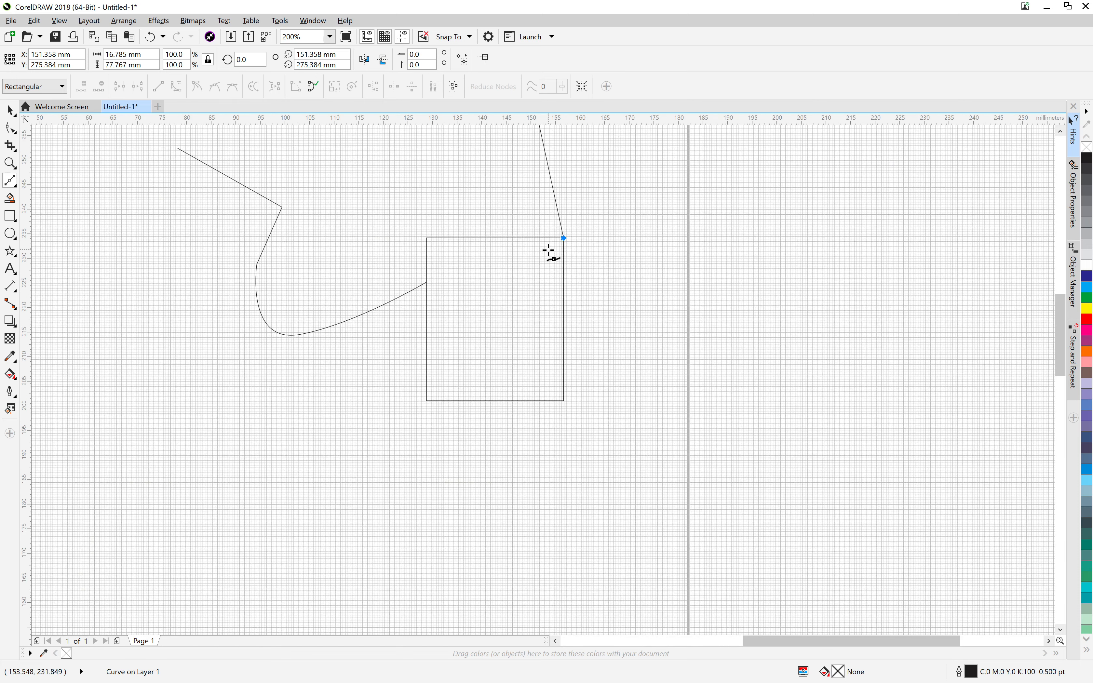
pyautogui.scroll(2, 551, 251)
pyautogui.click(385, 37)
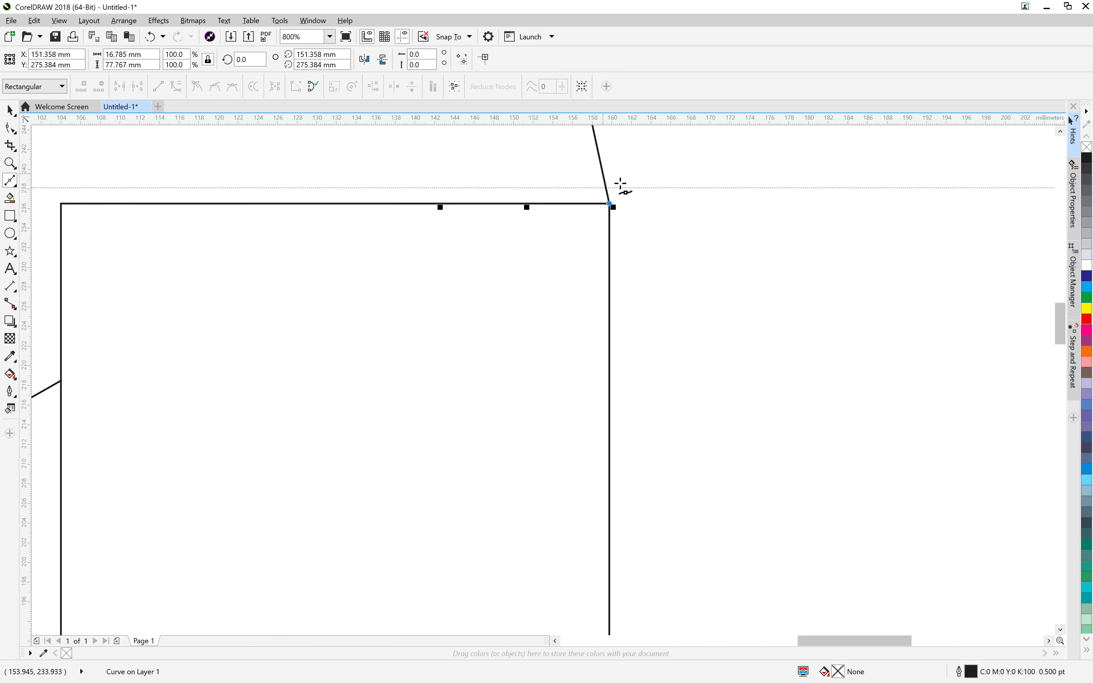
pyautogui.scroll(2, 619, 207)
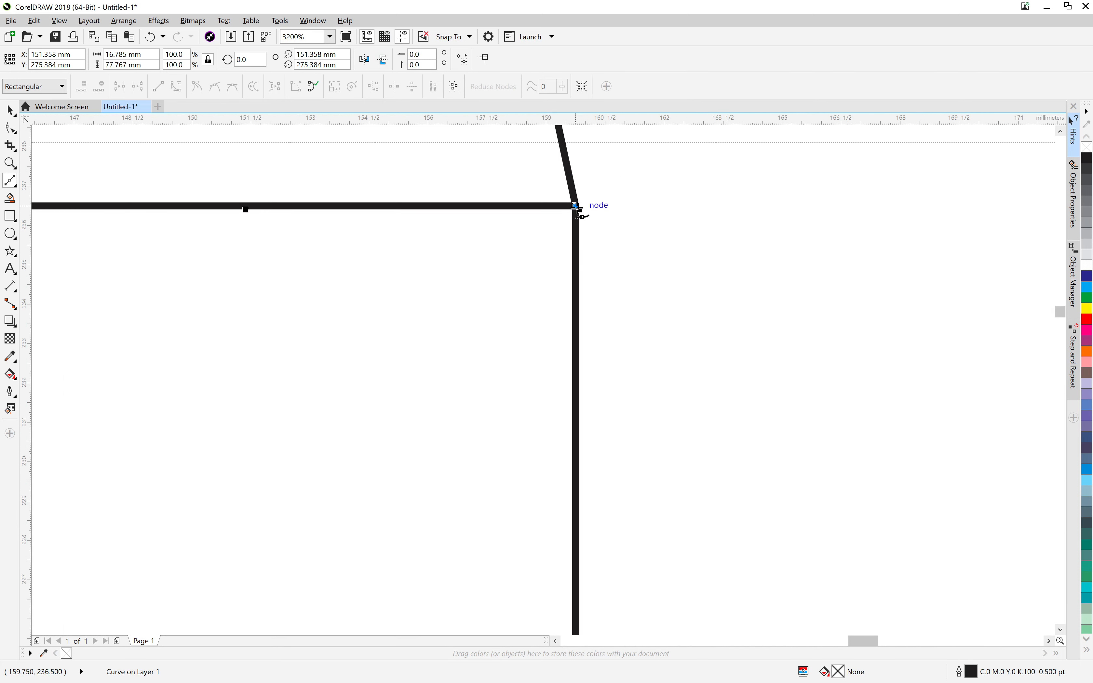
pyautogui.scroll(-2, 579, 210)
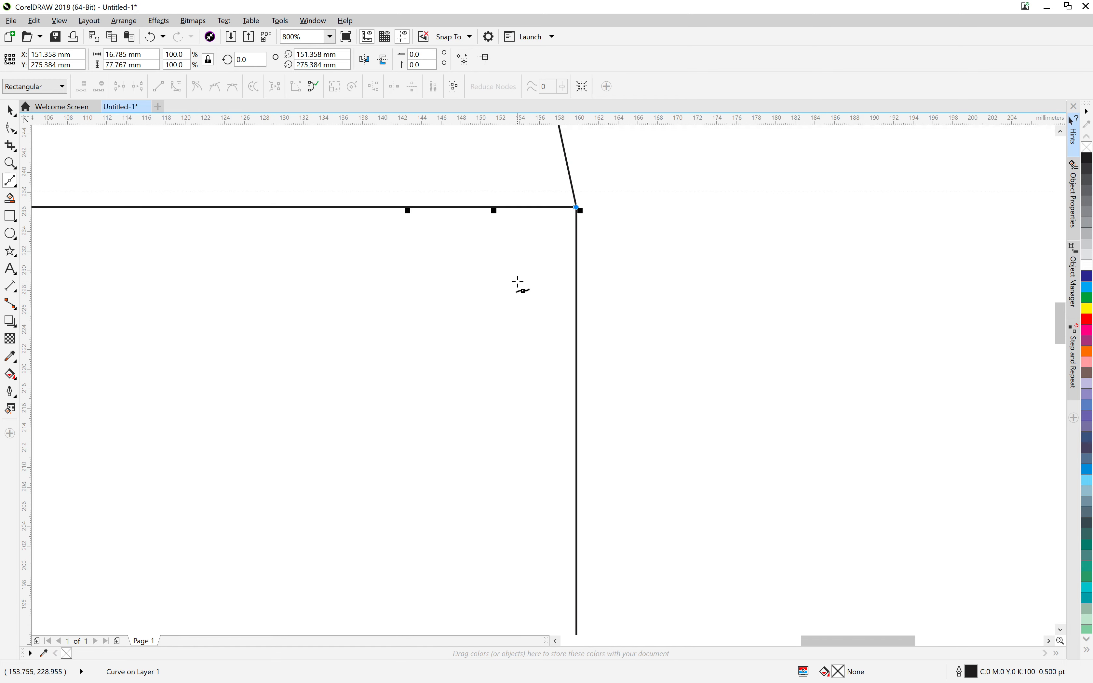
# Step: Extend the Bézier line with two straight segments and a curved one ending above the page, about 41 × 88 mm overall, and remove the last node's outgoing handle
pyautogui.moveTo(486, 300); pyautogui.dragTo(771, 484)
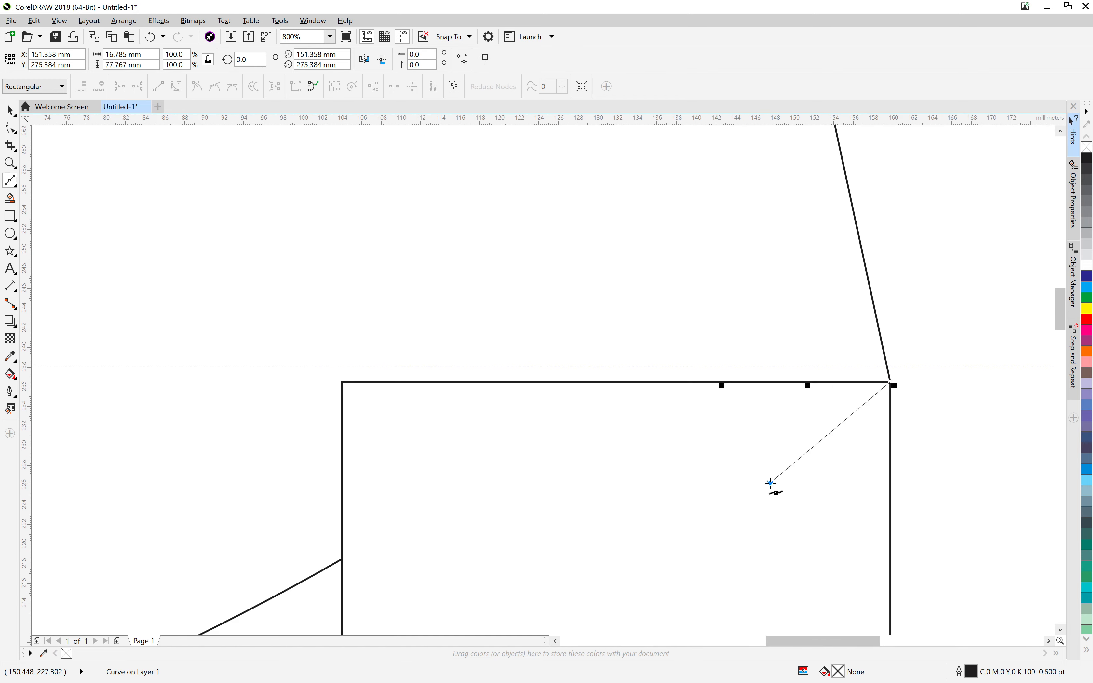
pyautogui.click(771, 484)
pyautogui.moveTo(673, 429); pyautogui.dragTo(646, 574)
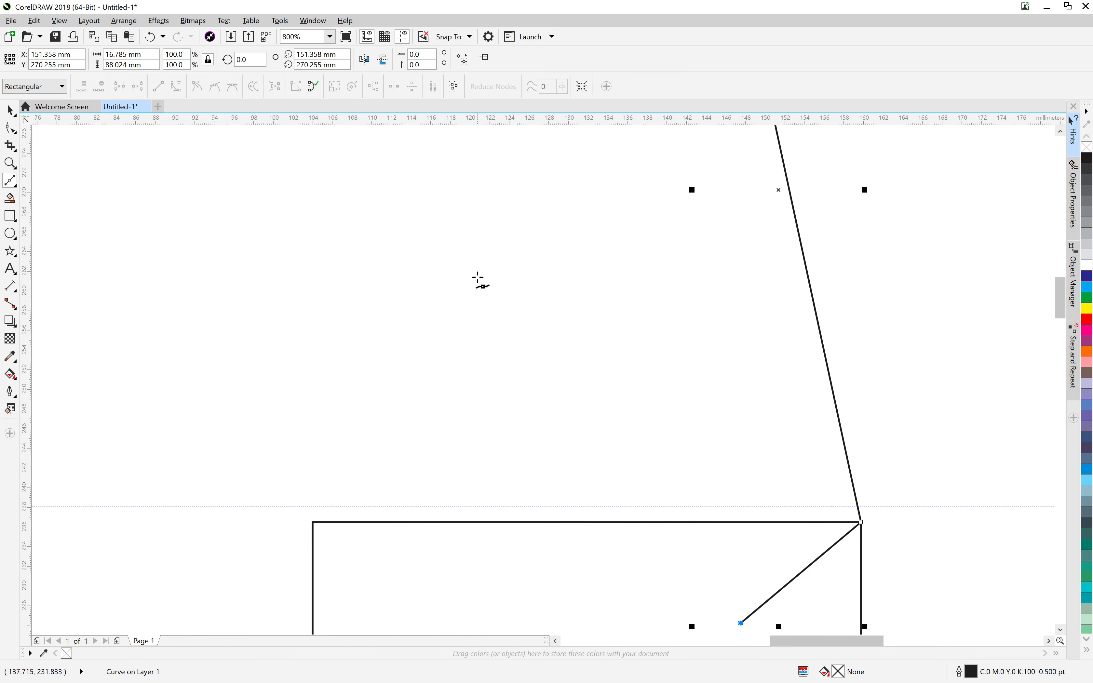
pyautogui.click(477, 272)
pyautogui.scroll(-1, 480, 273)
pyautogui.moveTo(500, 215); pyautogui.dragTo(501, 452)
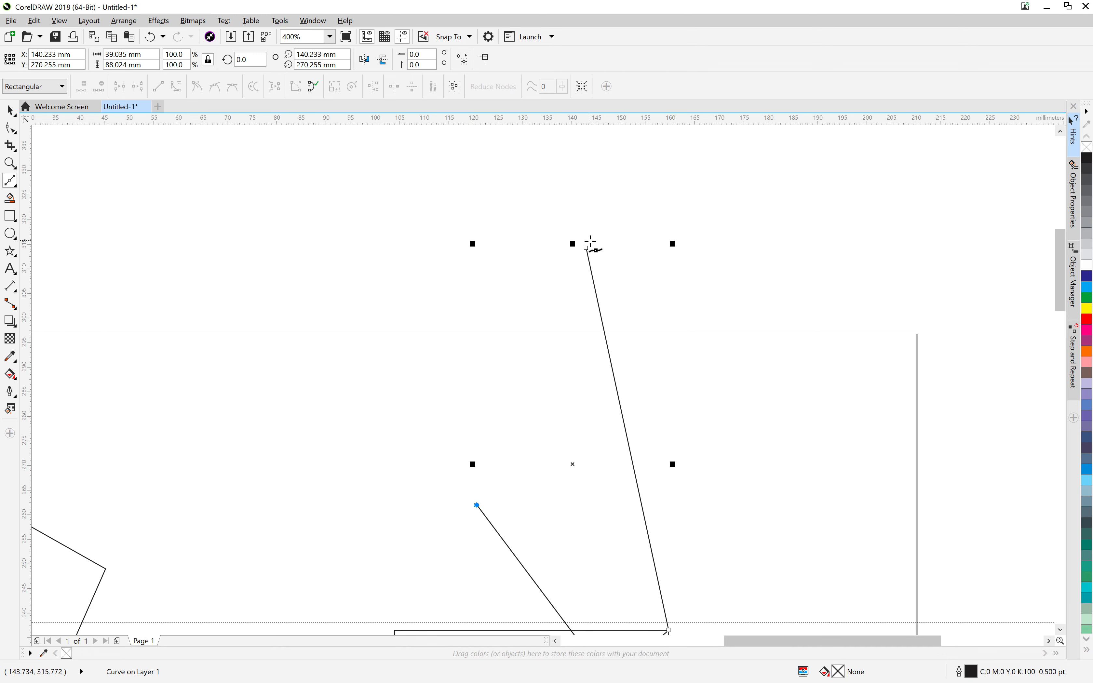
pyautogui.moveTo(479, 292); pyautogui.dragTo(506, 260)
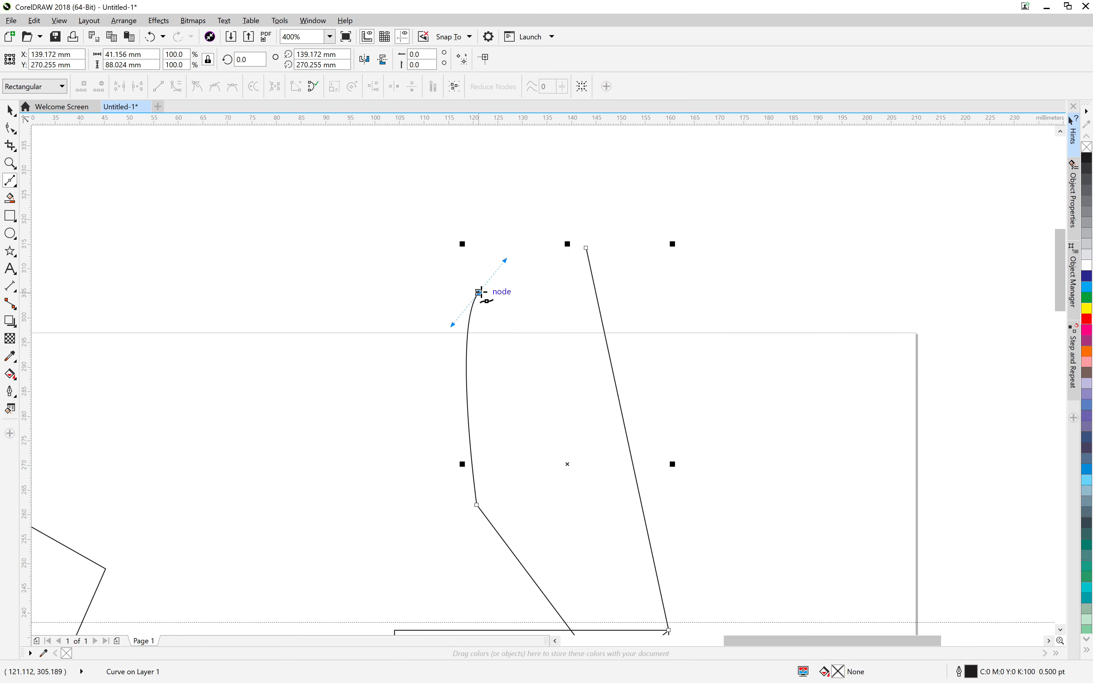
pyautogui.click(480, 293)
pyautogui.scroll(-2, 515, 256)
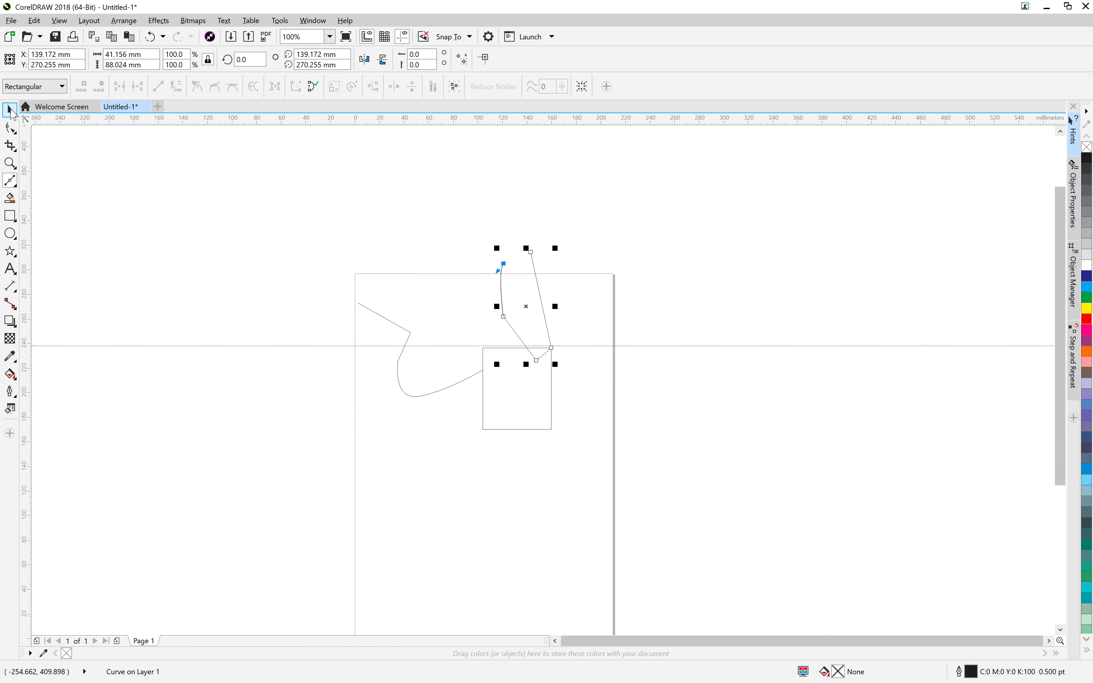
# Step: Move the curved end node of the open Bézier curve above the page slightly inward, making the curve about 40 mm wide
pyautogui.click(10, 110)
pyautogui.click(520, 293)
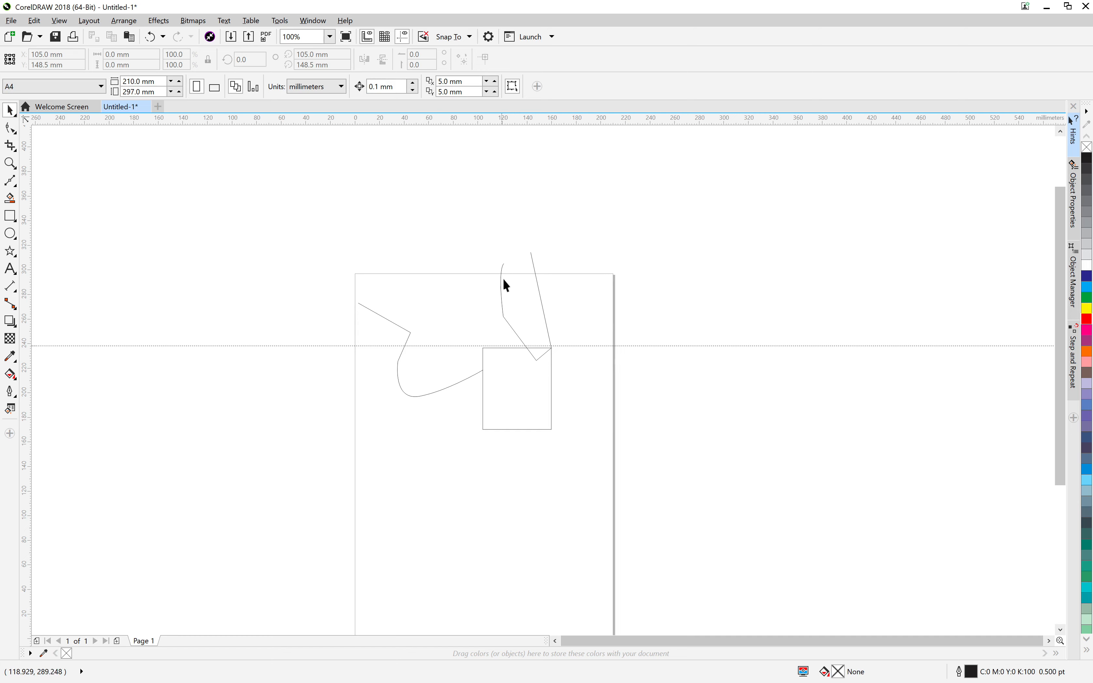
pyautogui.click(502, 289)
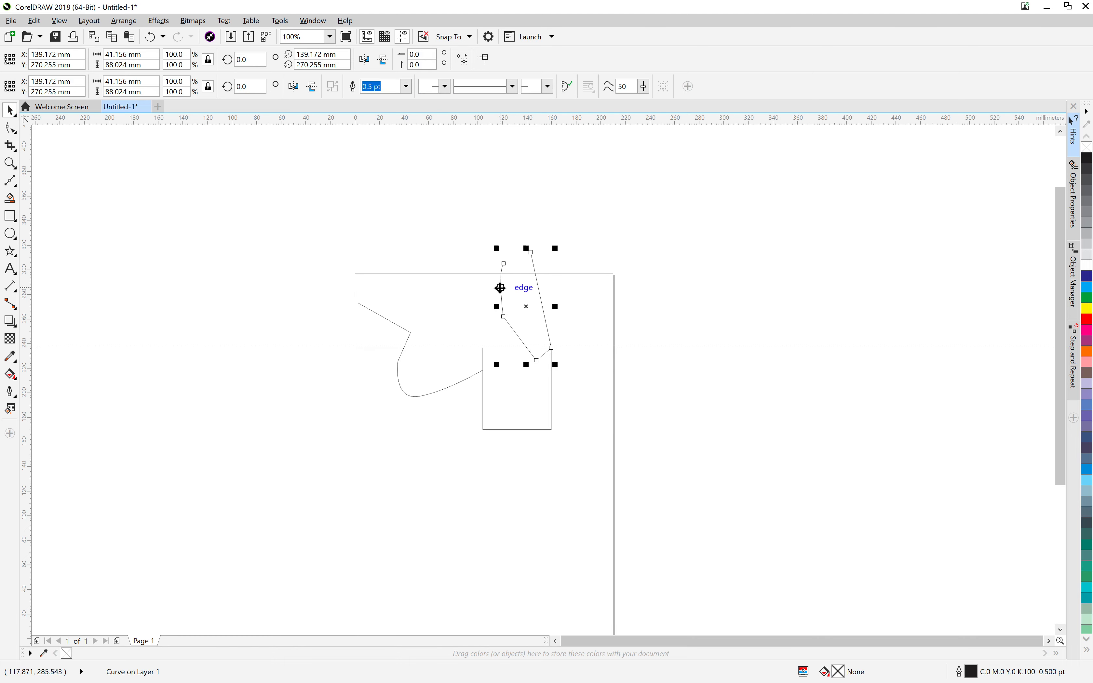
pyautogui.scroll(1, 506, 281)
pyautogui.moveTo(507, 280)
pyautogui.mouseDown()
pyautogui.moveTo(457, 393)
pyautogui.moveTo(457, 382)
pyautogui.mouseUp()
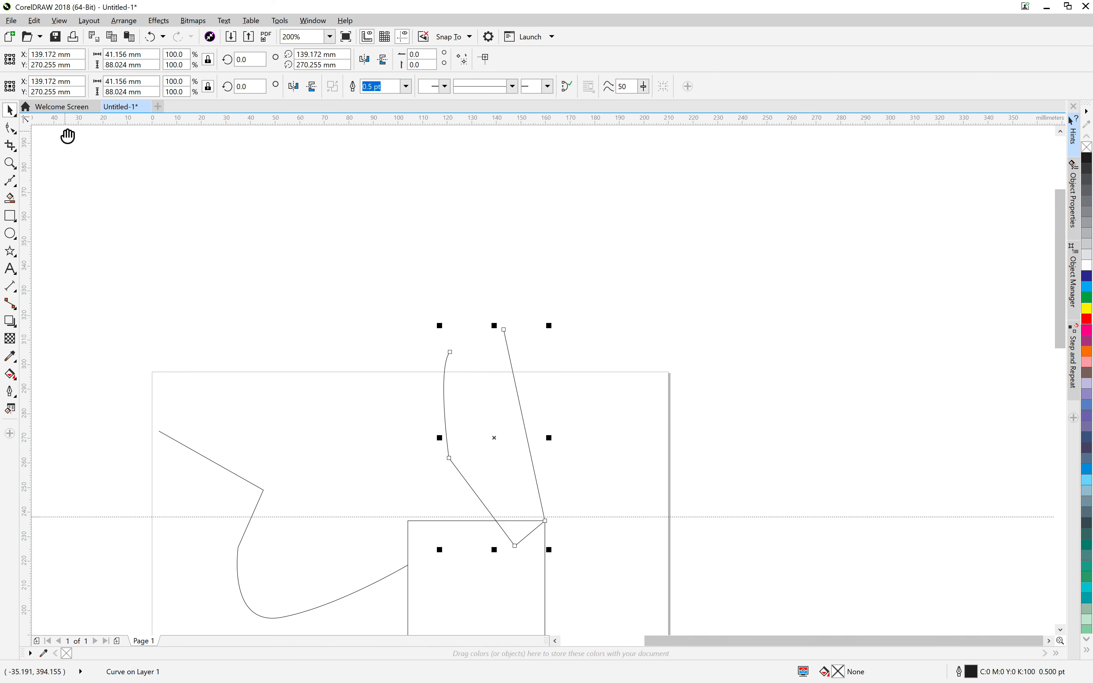
pyautogui.click(10, 129)
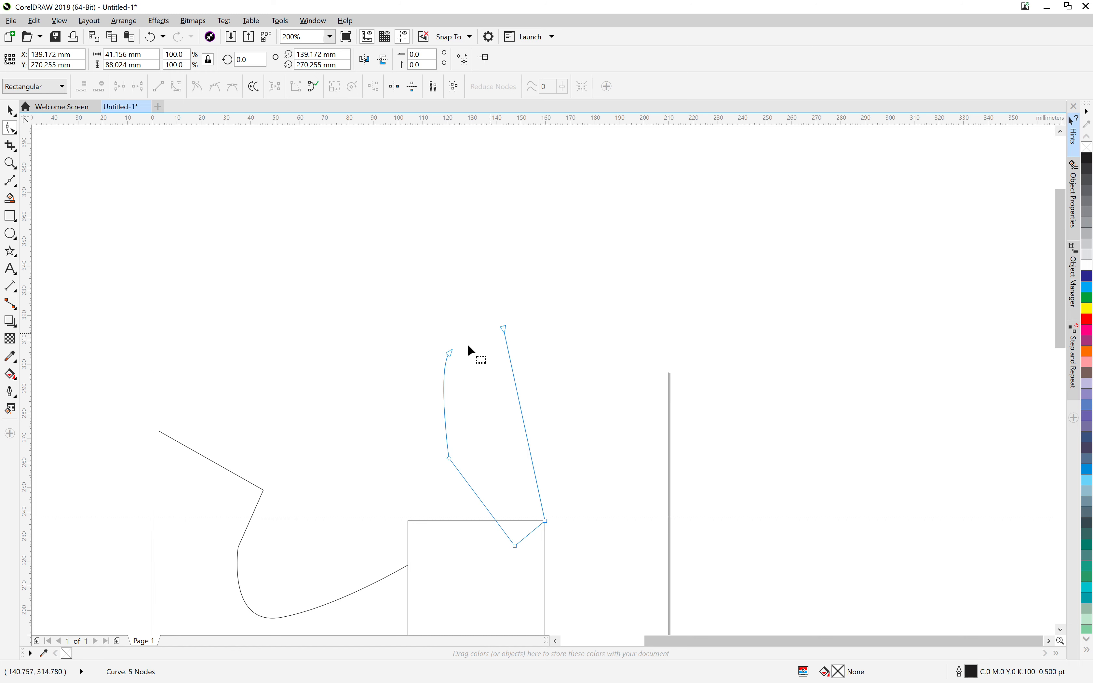
pyautogui.moveTo(449, 352)
pyautogui.mouseDown()
pyautogui.moveTo(474, 337)
pyautogui.moveTo(456, 352)
pyautogui.mouseUp()
# Step: Close the Bézier curve with a straight segment between its end nodes, undo the closure, and deselect the curve
pyautogui.rightClick(457, 351)
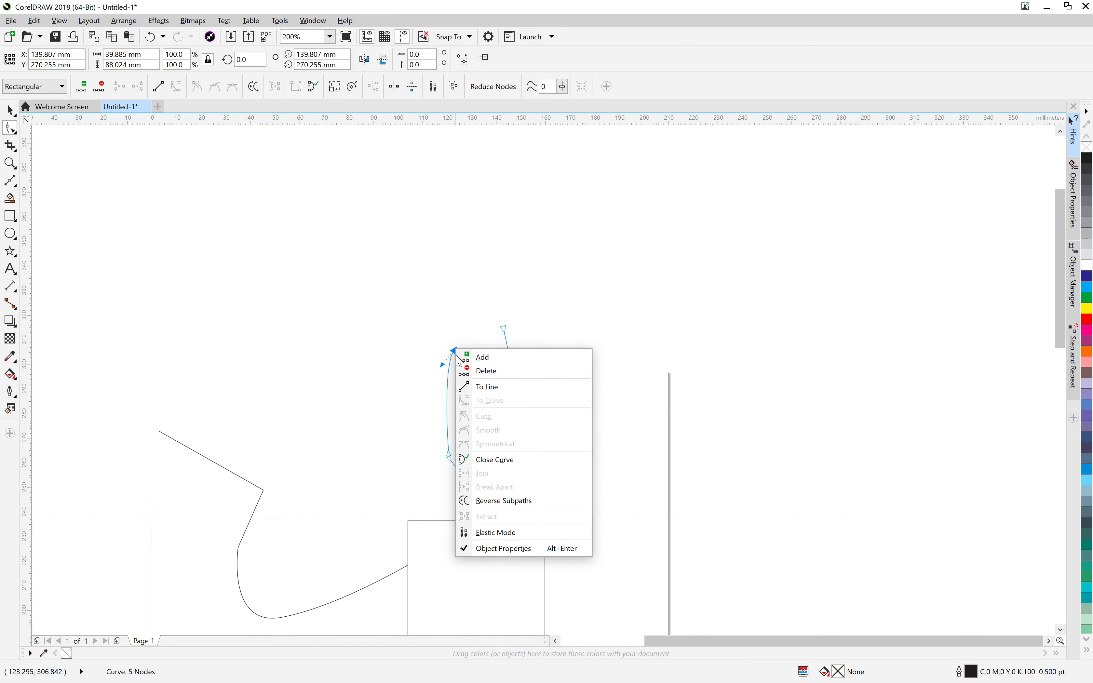
pyautogui.click(477, 460)
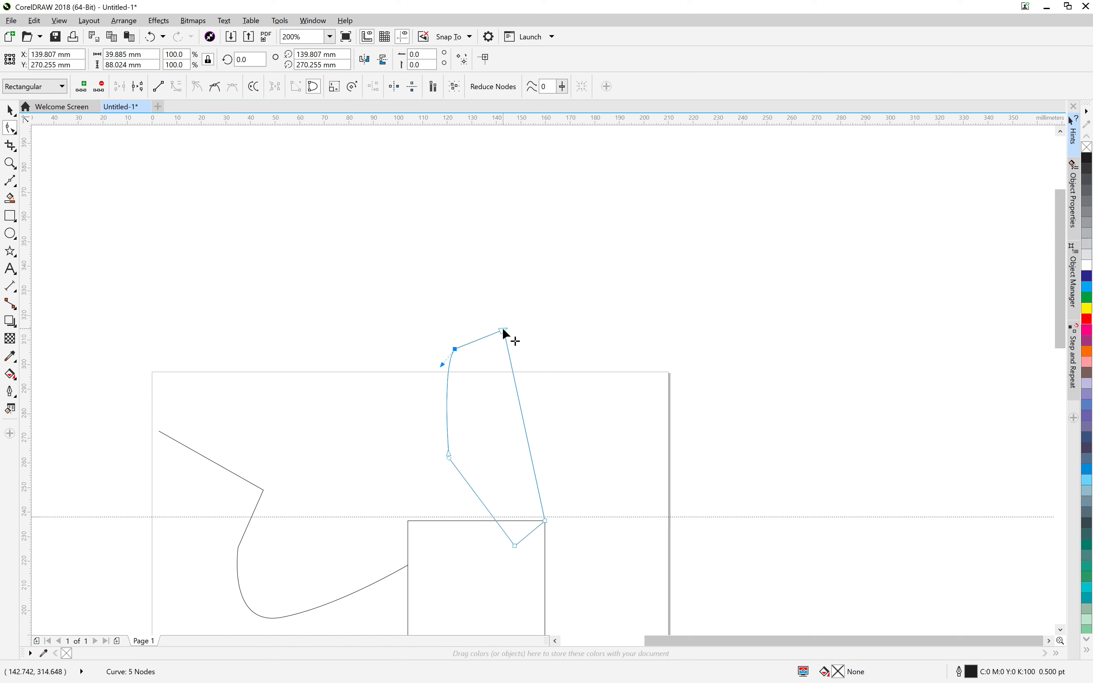
pyautogui.hotkey('ctrl', 'z')
pyautogui.rightClick(453, 352)
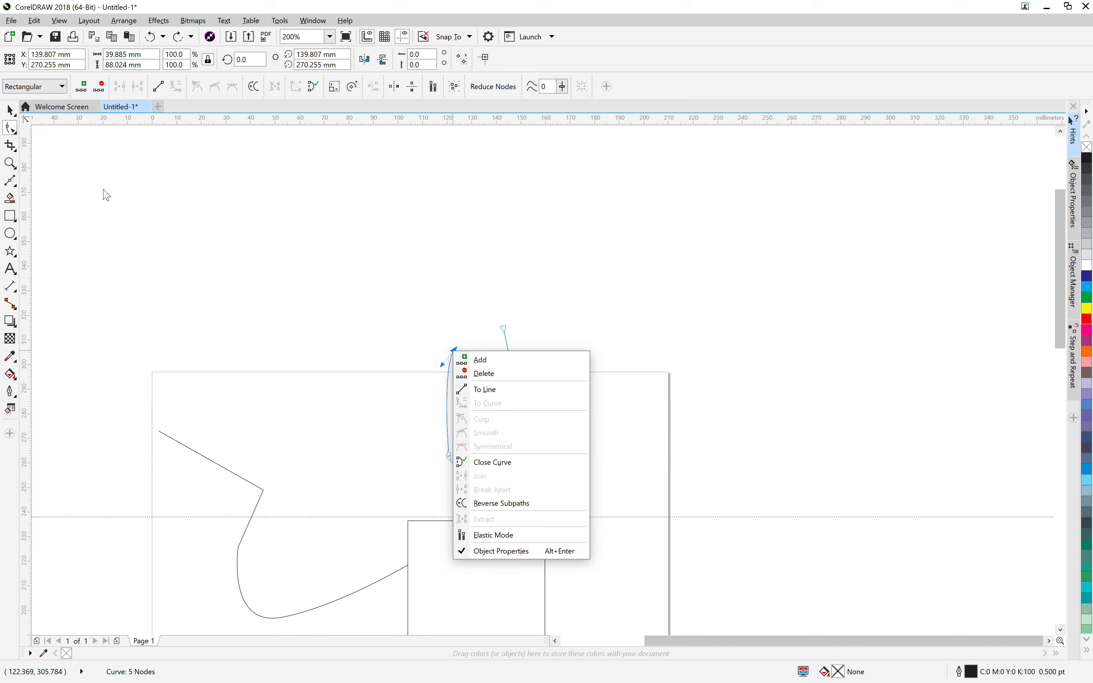
pyautogui.click(11, 110)
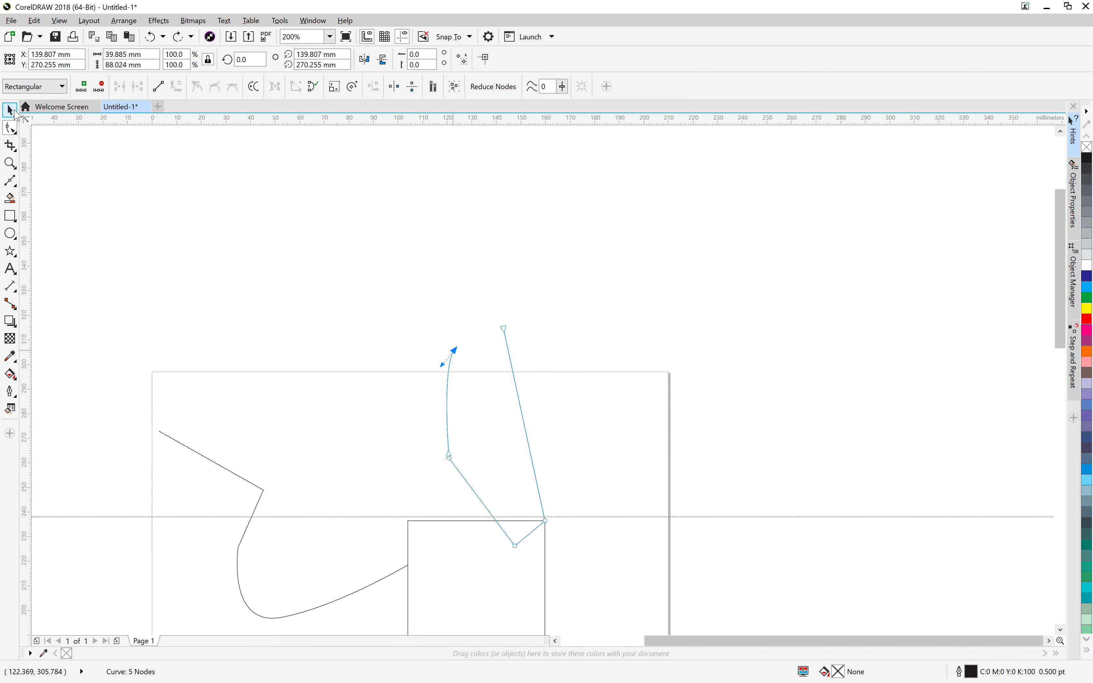
pyautogui.click(224, 232)
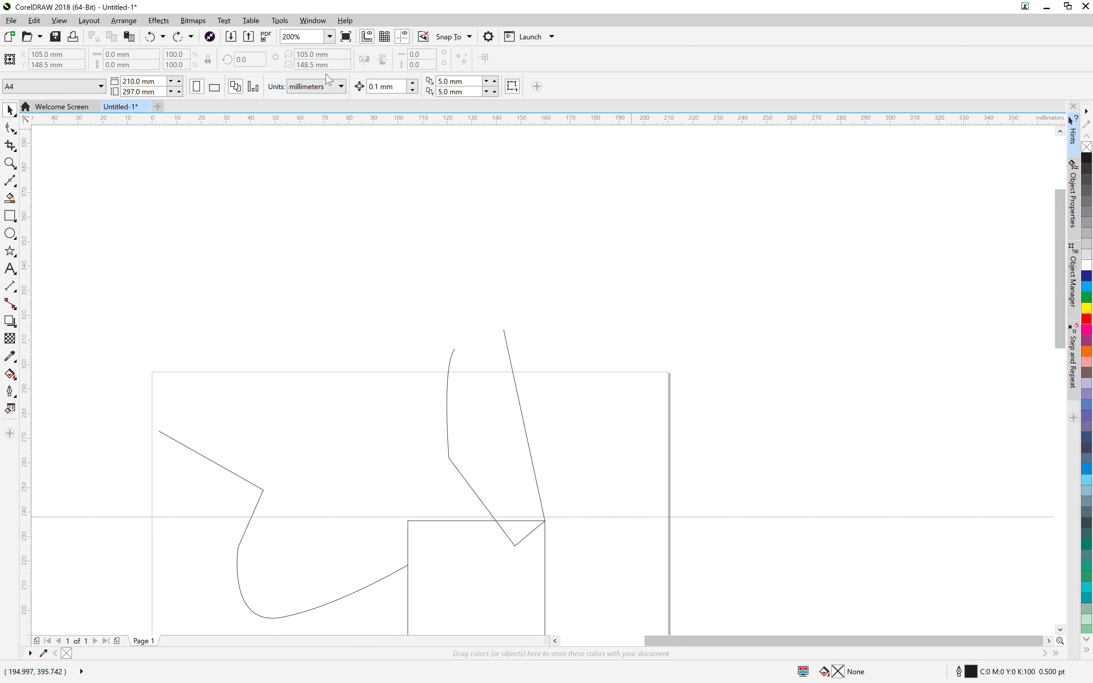
# Step: Display the PANTONE Goe coated color palette alongside the default palette
pyautogui.click(280, 20)
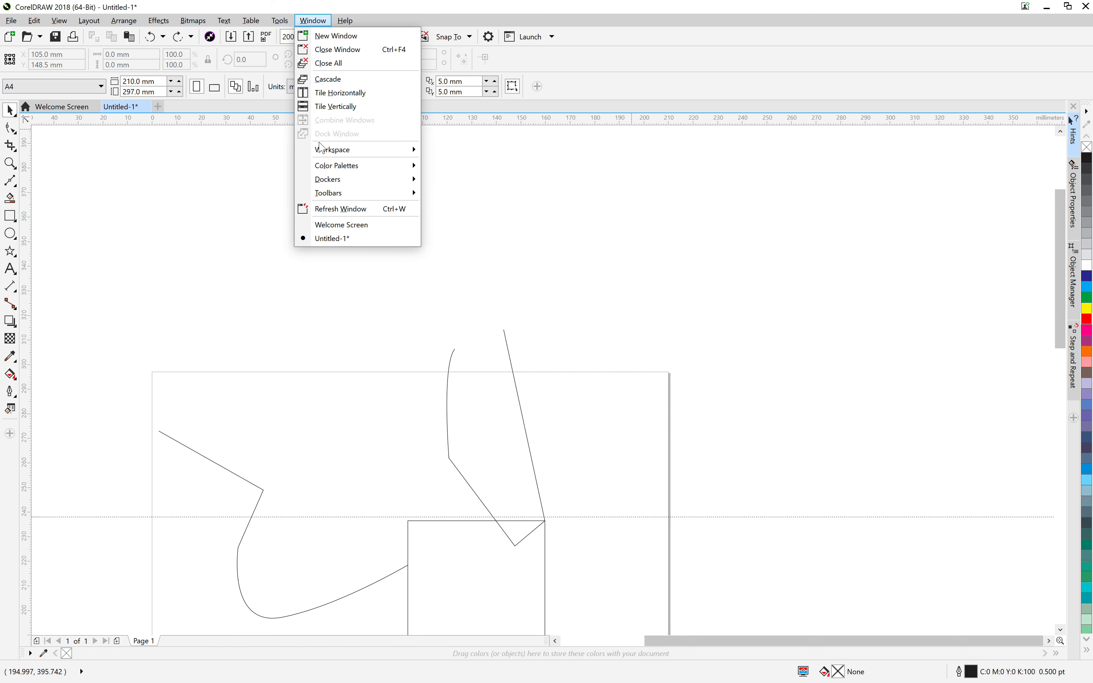
pyautogui.moveTo(323, 154)
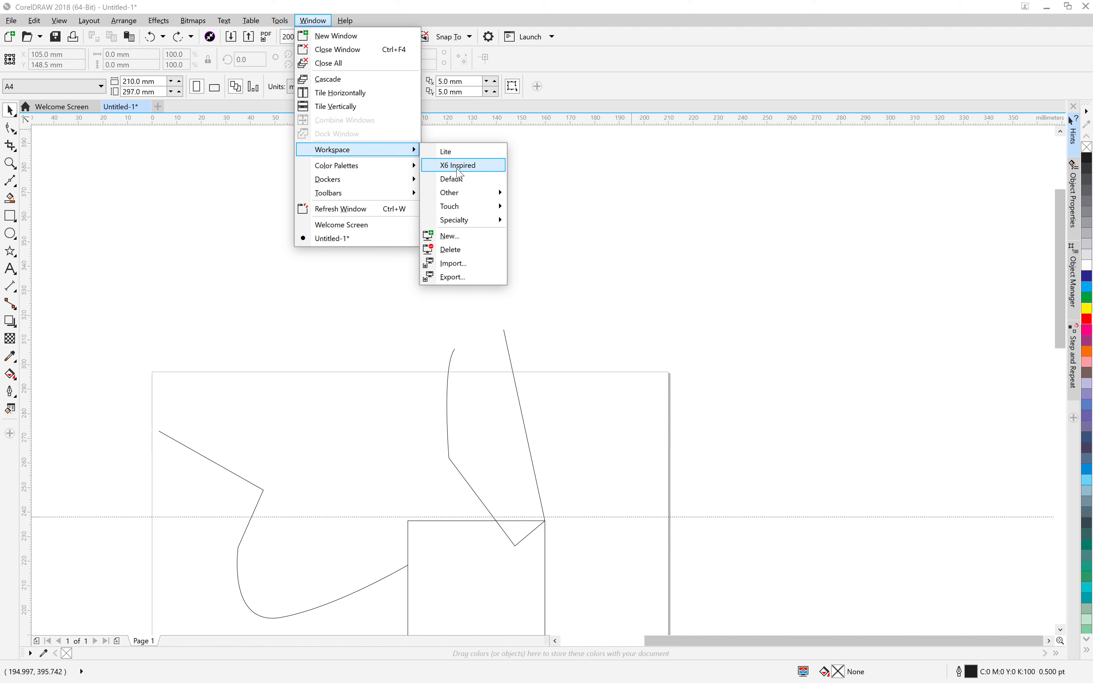
pyautogui.moveTo(469, 226)
pyautogui.moveTo(390, 170)
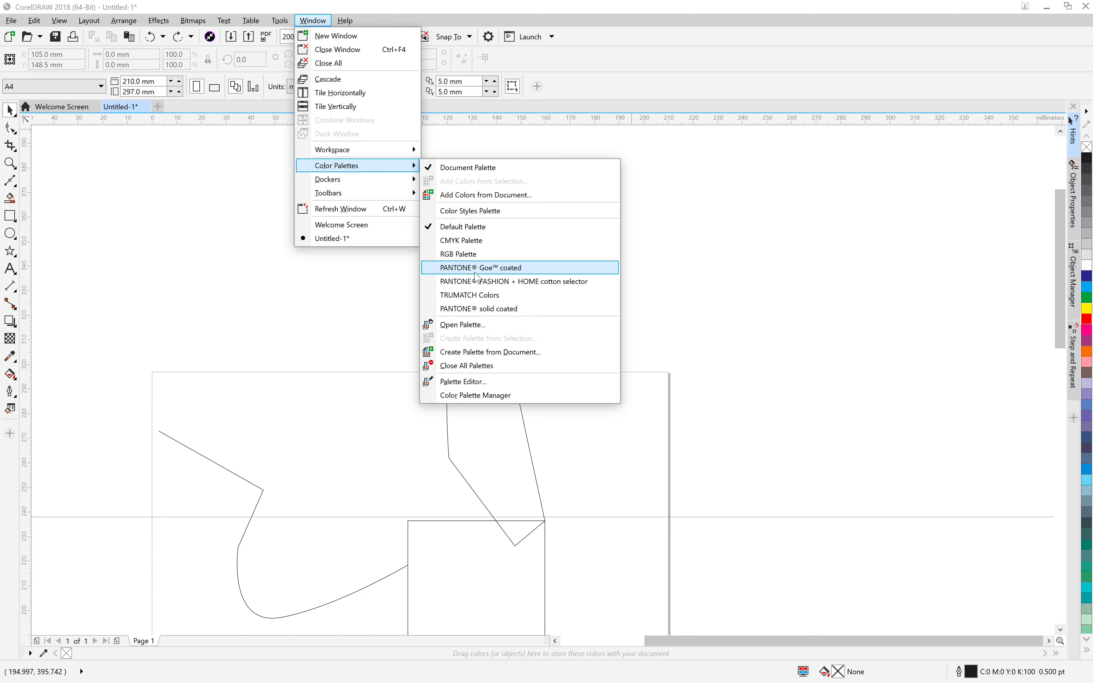
pyautogui.click(475, 273)
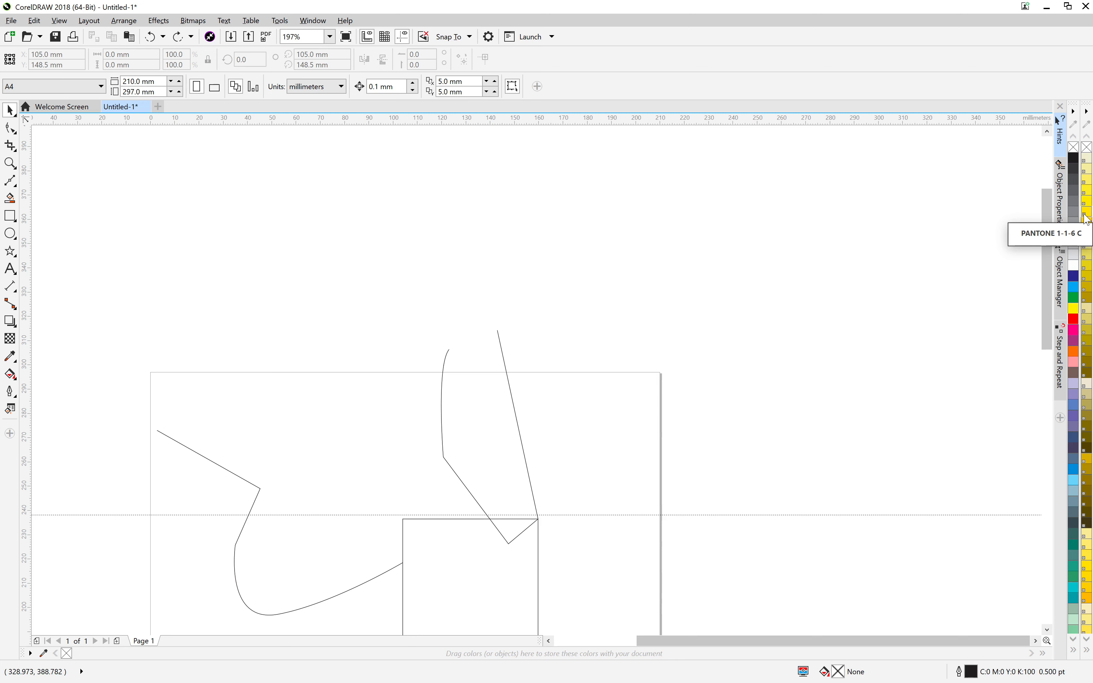
pyautogui.click(313, 21)
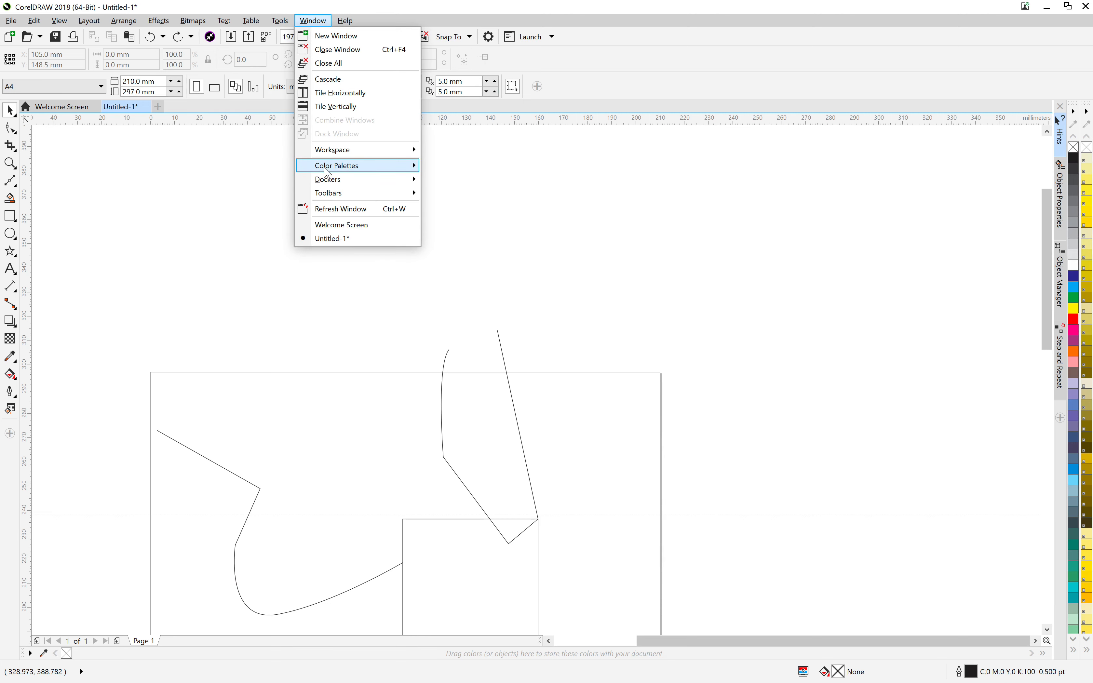
pyautogui.moveTo(327, 183)
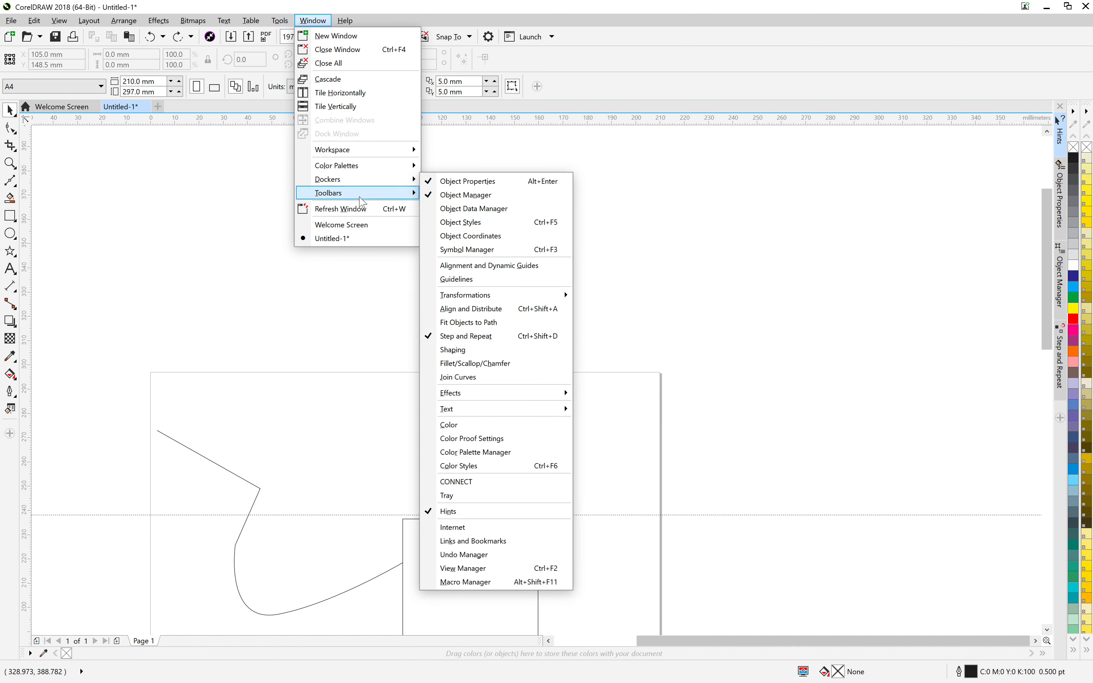
pyautogui.moveTo(354, 195)
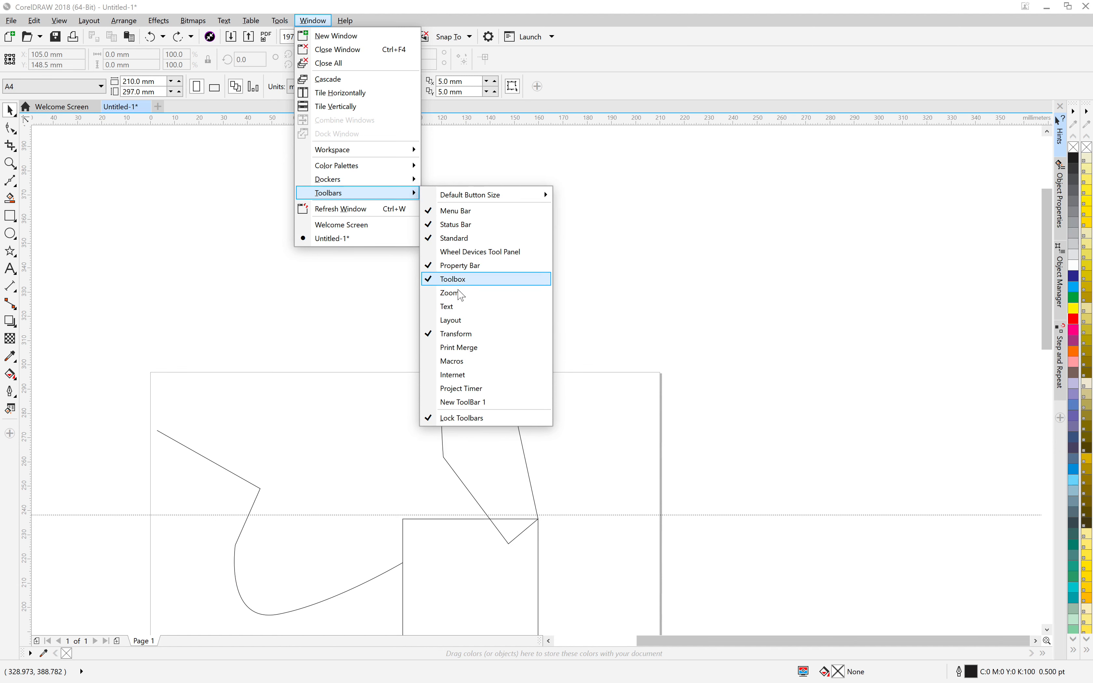
pyautogui.click(669, 238)
# Step: Delete the rectangle and both Bézier curves from the page, keeping the horizontal guideline
pyautogui.scroll(-2, 599, 288)
pyautogui.moveTo(579, 274); pyautogui.dragTo(519, 206)
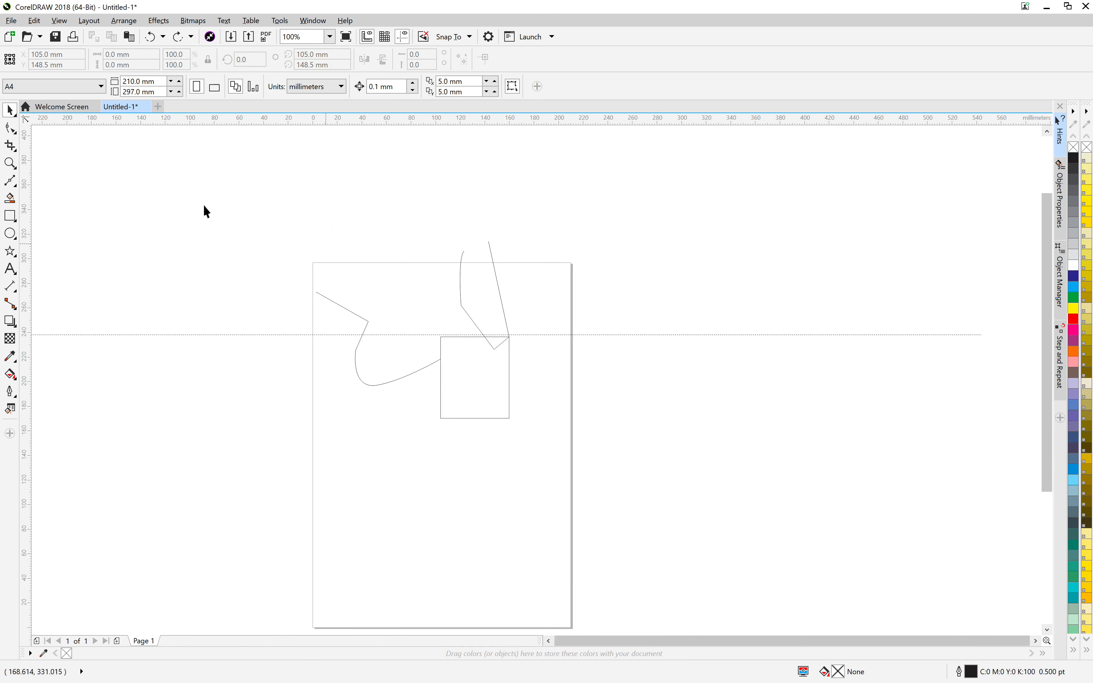
pyautogui.moveTo(201, 203); pyautogui.dragTo(593, 503)
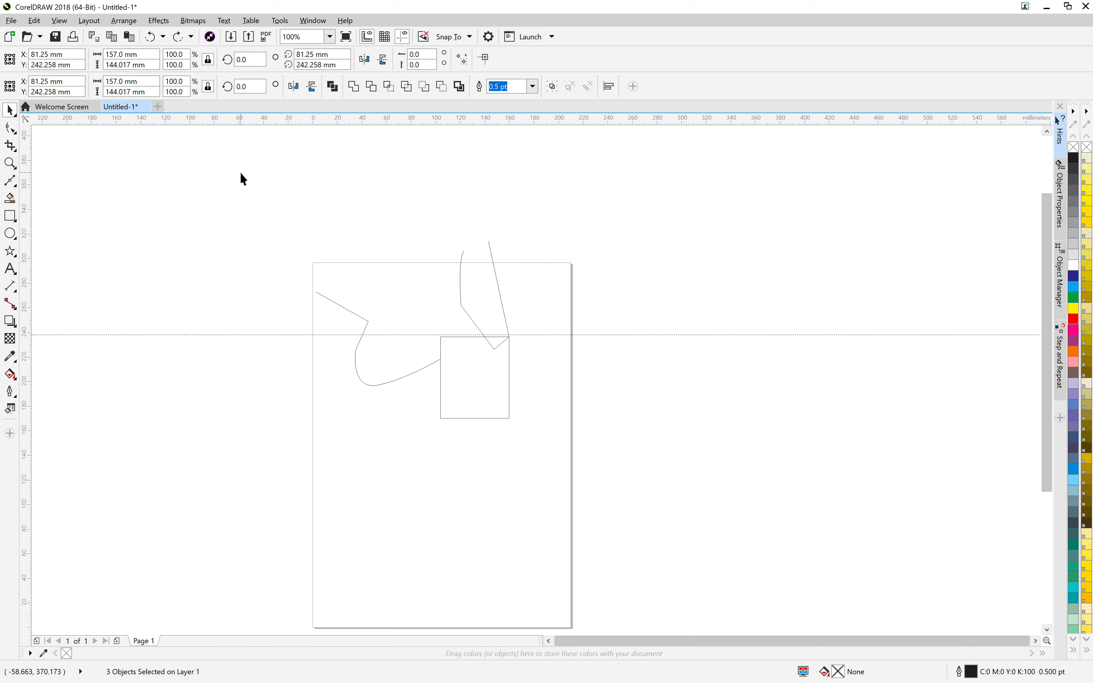
pyautogui.moveTo(240, 171); pyautogui.dragTo(566, 449)
pyautogui.press('Delete')
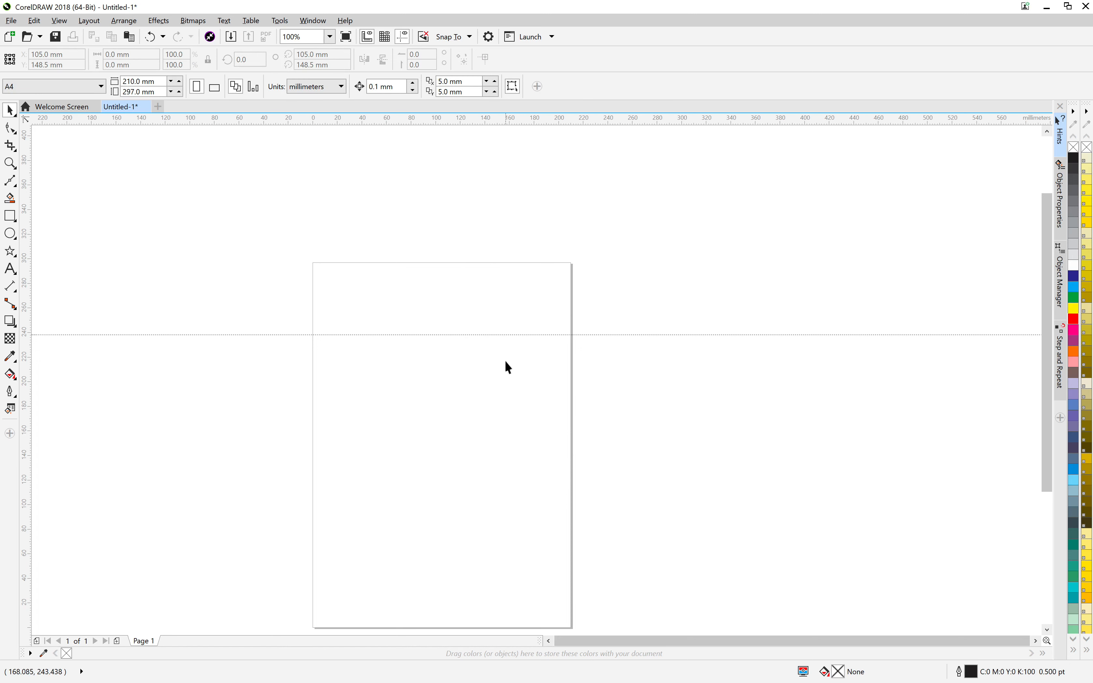
pyautogui.moveTo(505, 366); pyautogui.dragTo(563, 285)
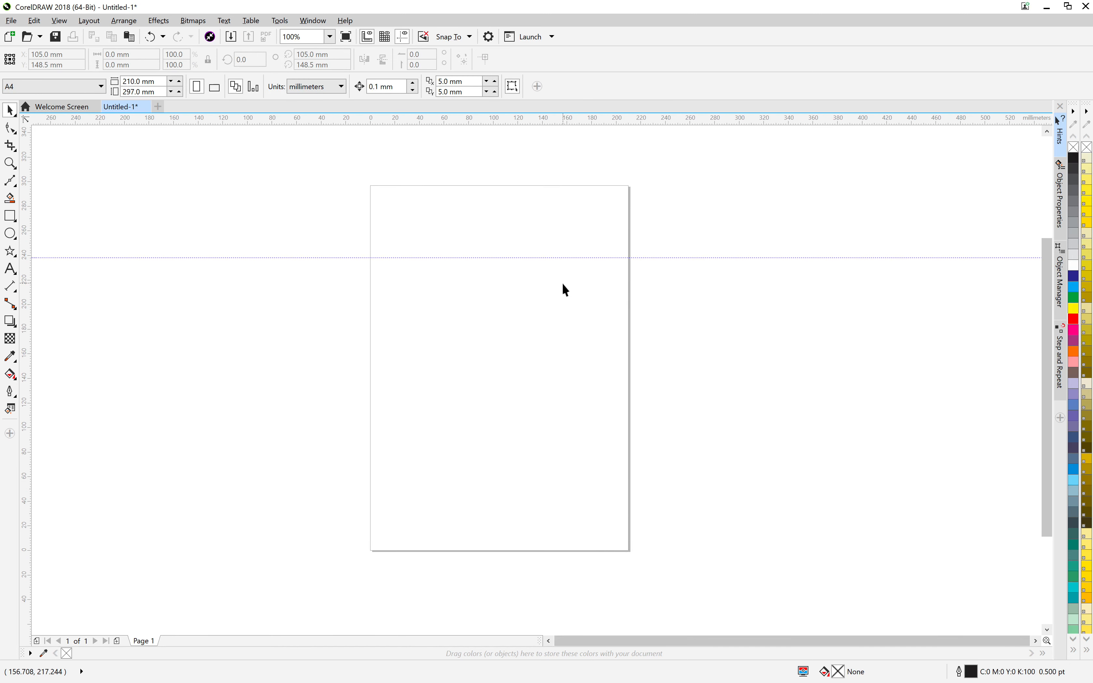